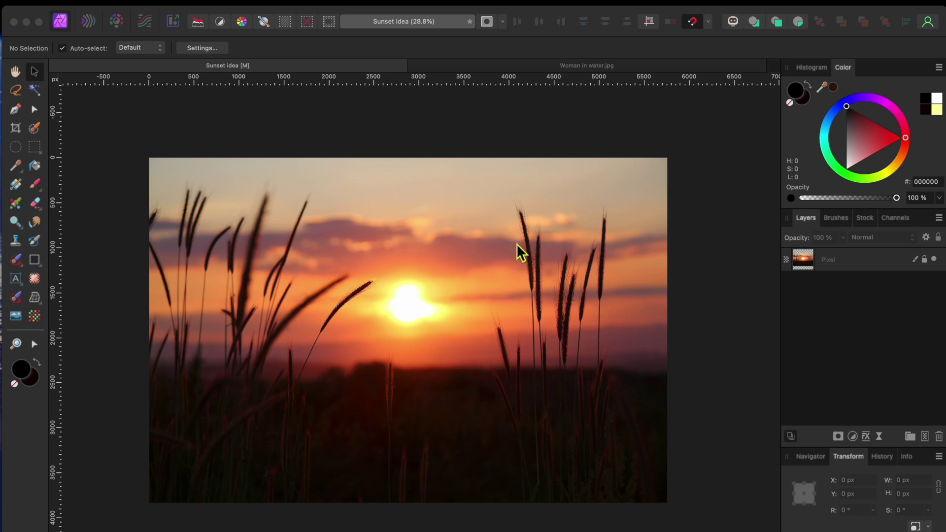
# Copy the whole Woman in water.jpg photo and paste it into the Sunset idea document.
pyautogui.click(527, 68)
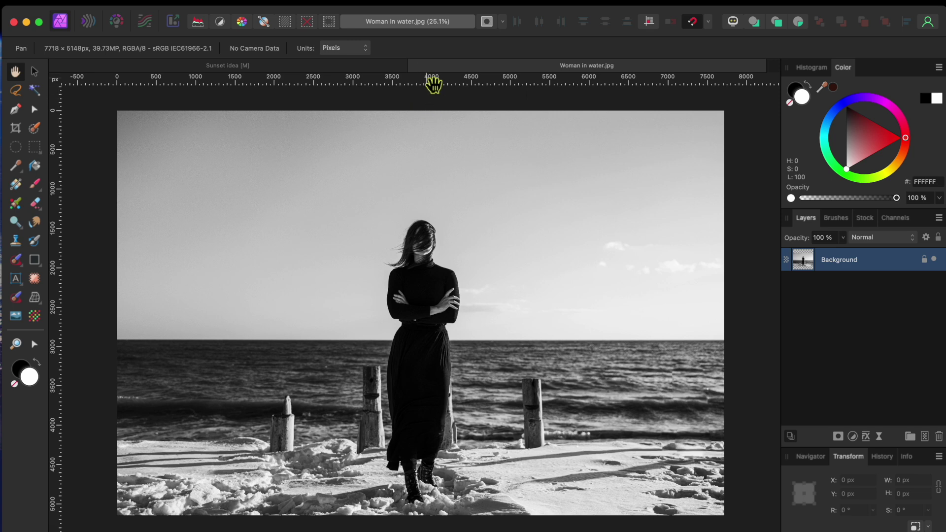
pyautogui.click(152, 2)
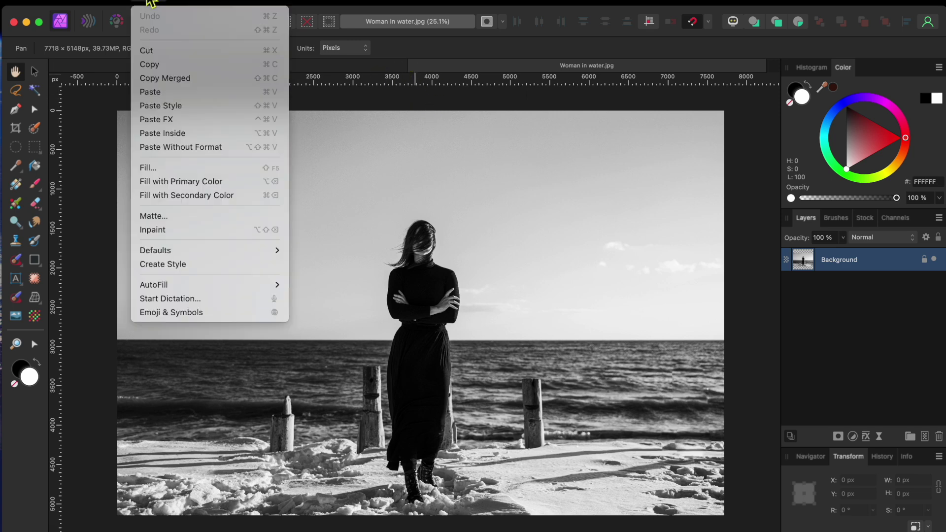
pyautogui.click(152, 64)
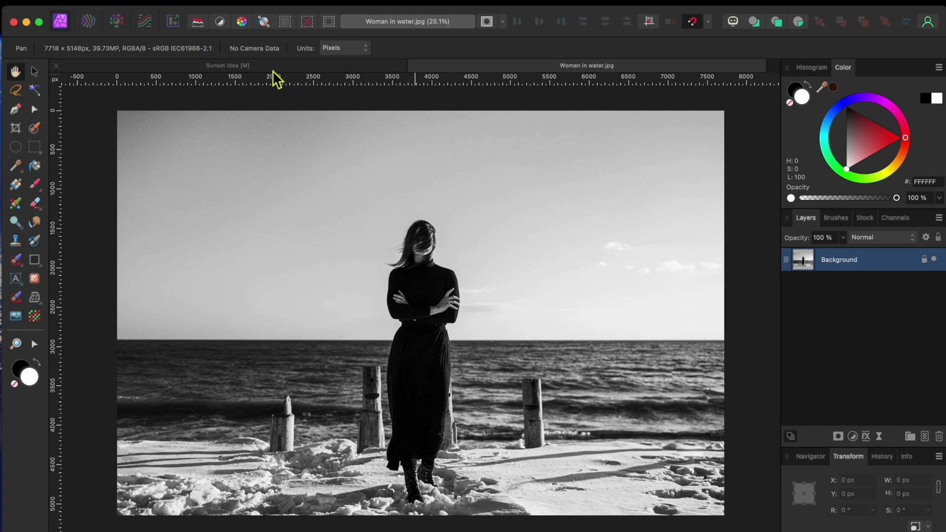
pyautogui.click(274, 68)
pyautogui.click(153, 3)
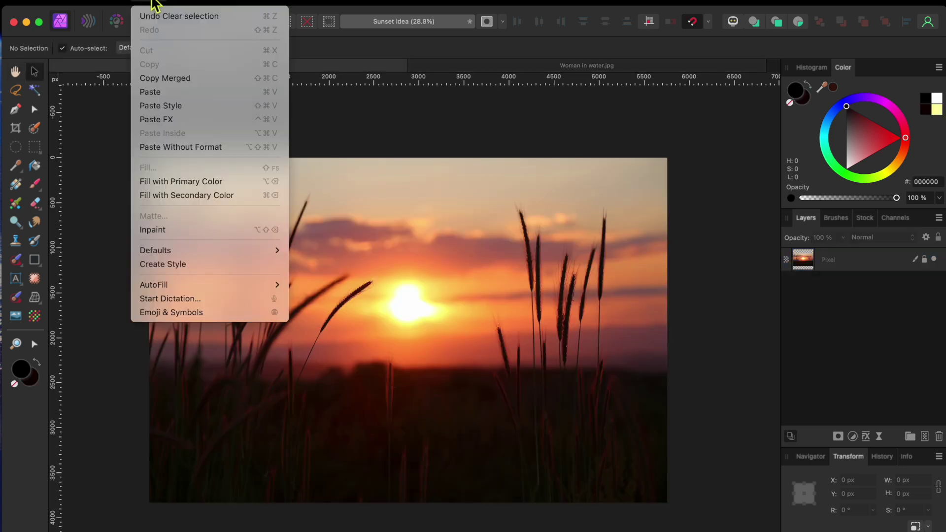
pyautogui.click(153, 94)
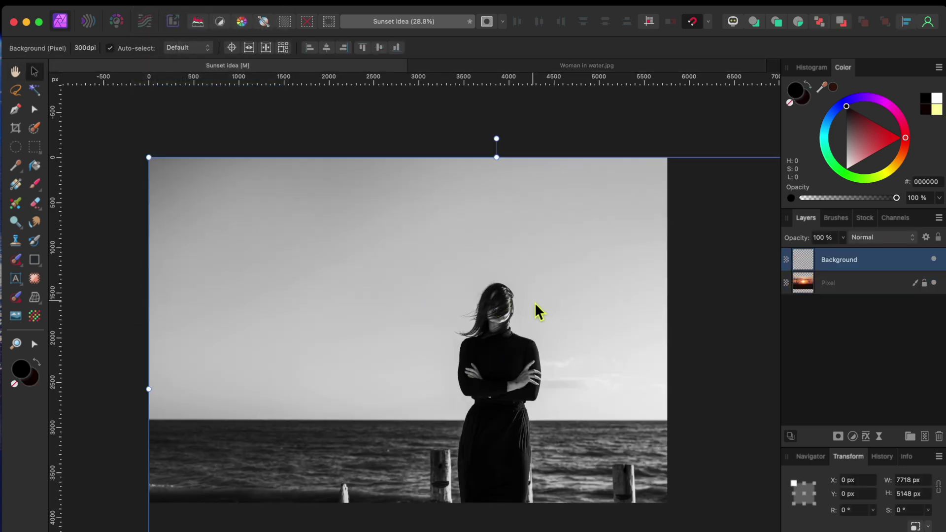
# Shrink the pasted woman layer to 5760 × 3842 px and zoom to fit the image.
pyautogui.scroll(-3, 534, 302)
pyautogui.moveTo(670, 465); pyautogui.dragTo(566, 387)
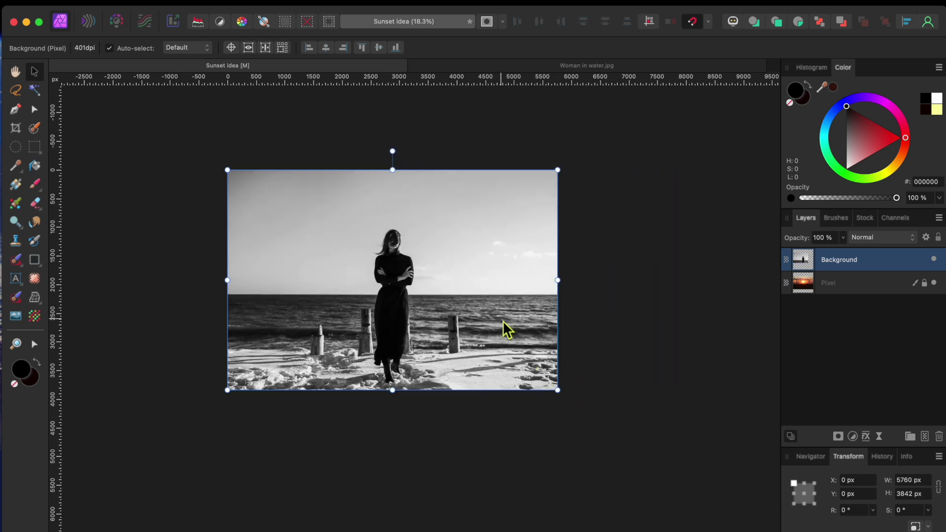
pyautogui.press('super+0')
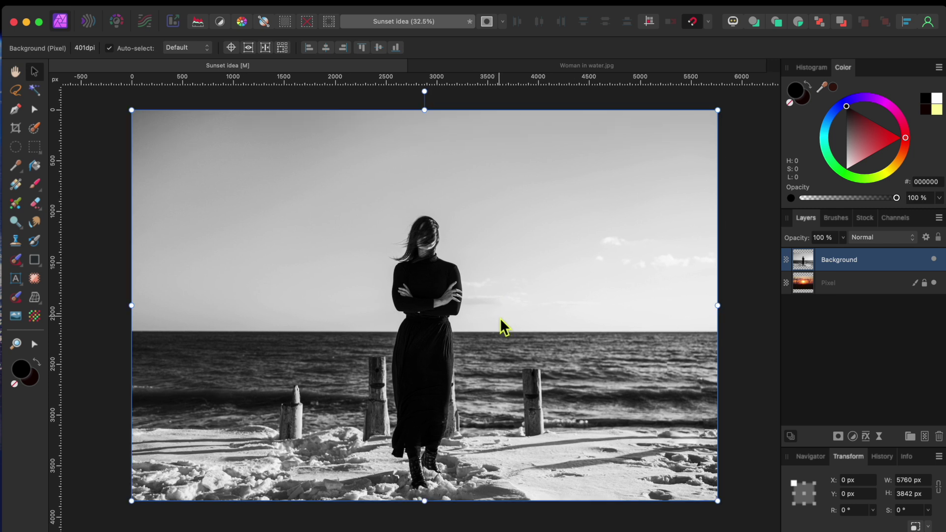
# Paint a selection over the woman's boots and lower body with a 114.6 px Selection Brush.
pyautogui.click(35, 129)
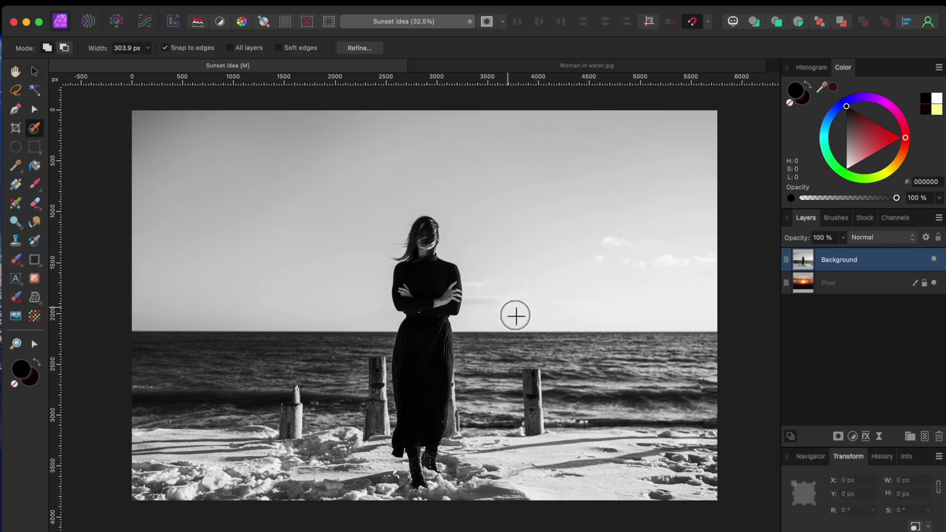
pyautogui.press('[')
pyautogui.press('[')
pyautogui.press('[')
pyautogui.press('[')
pyautogui.press('[')
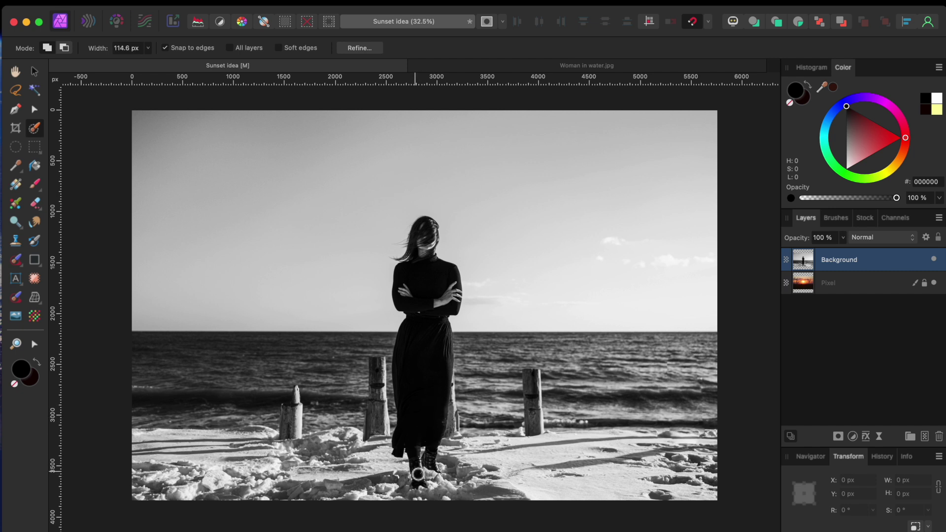
pyautogui.moveTo(415, 454); pyautogui.dragTo(421, 424)
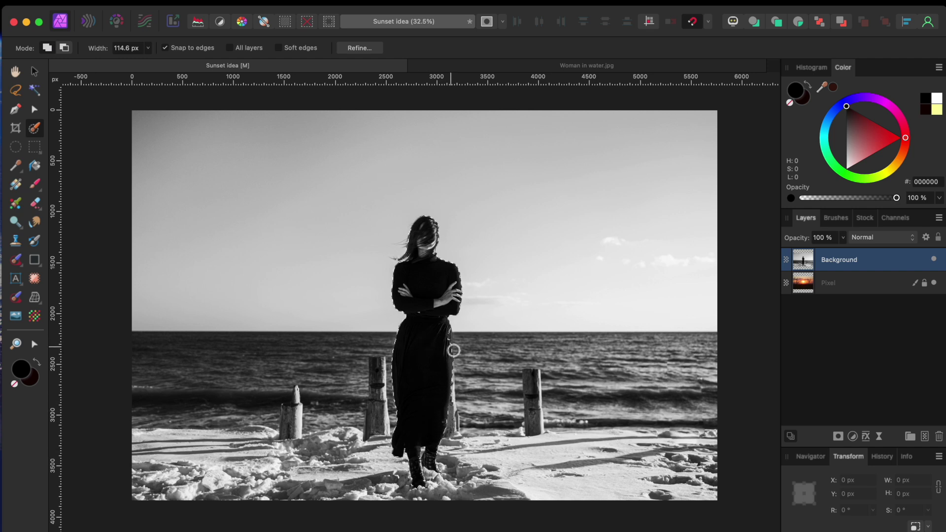
pyautogui.scroll(5, 445, 349)
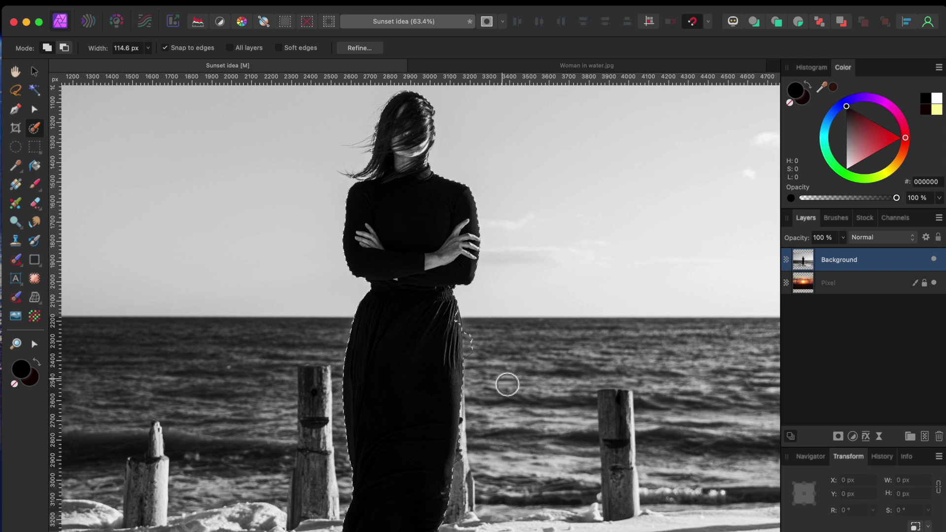
pyautogui.moveTo(501, 395)
pyautogui.mouseDown()
pyautogui.moveTo(504, 428)
pyautogui.moveTo(491, 334)
pyautogui.mouseUp()
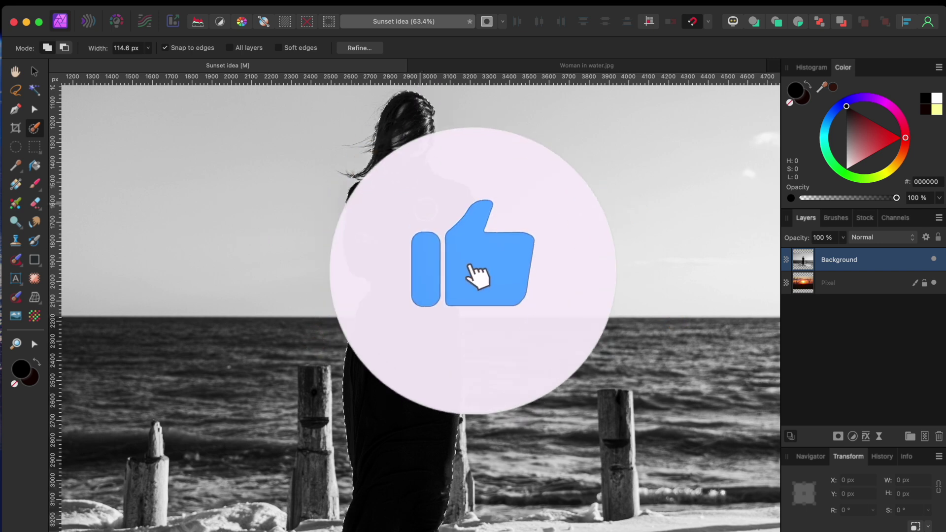
# Extend the selection up over the woman's hair and bring up Refine Selection.
pyautogui.scroll(3, 421, 200)
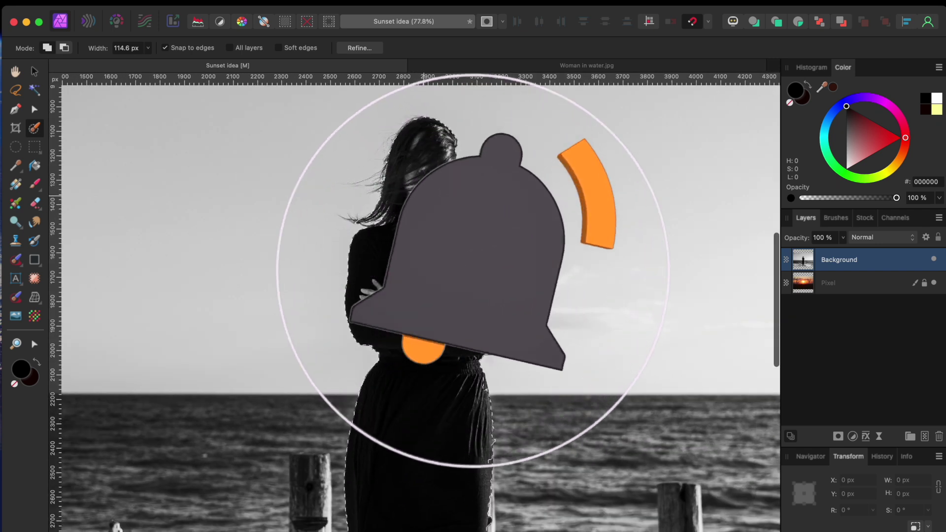
pyautogui.scroll(-2, 427, 205)
pyautogui.scroll(-2, 422, 294)
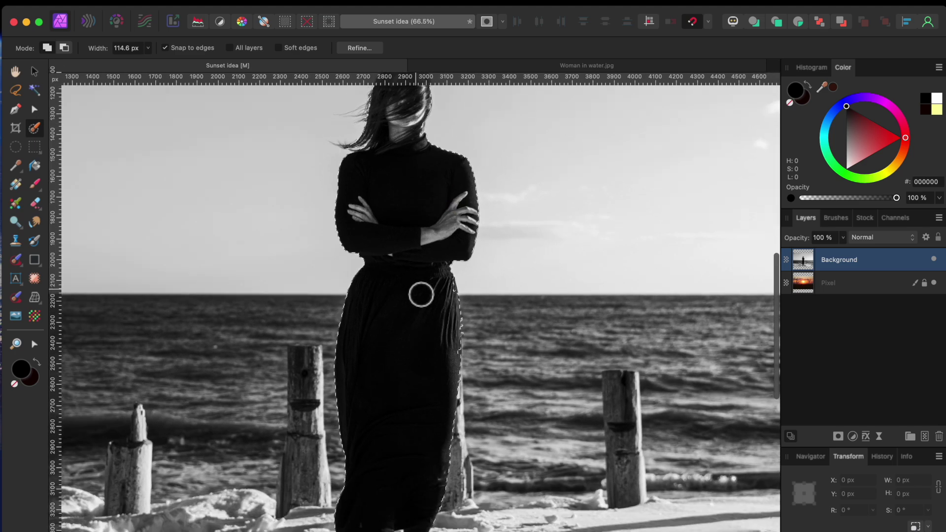
pyautogui.scroll(-5, 421, 294)
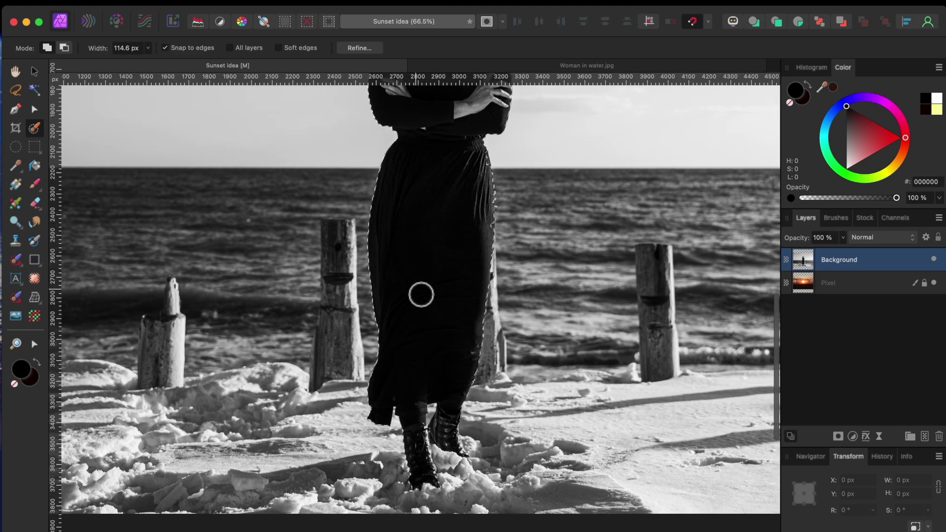
pyautogui.scroll(5, 421, 294)
pyautogui.scroll(-2, 421, 294)
pyautogui.moveTo(423, 291); pyautogui.dragTo(369, 127)
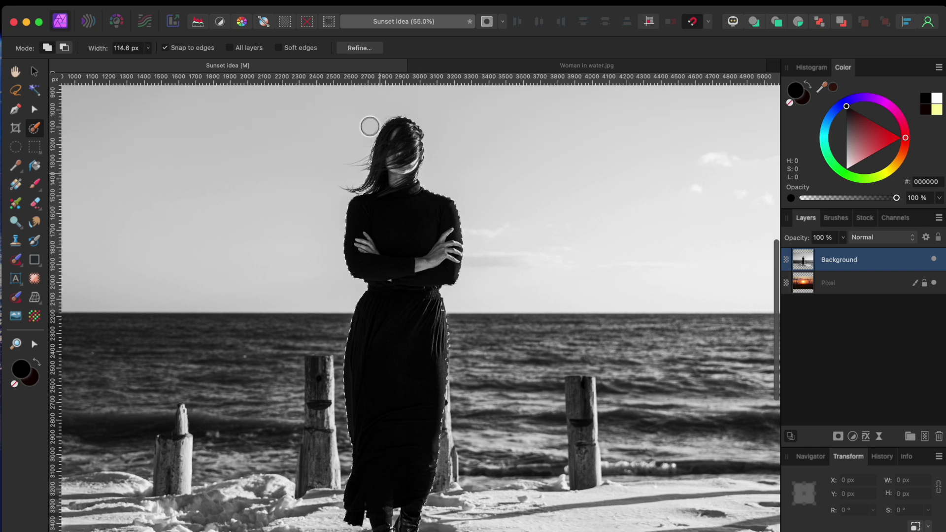
pyautogui.click(362, 48)
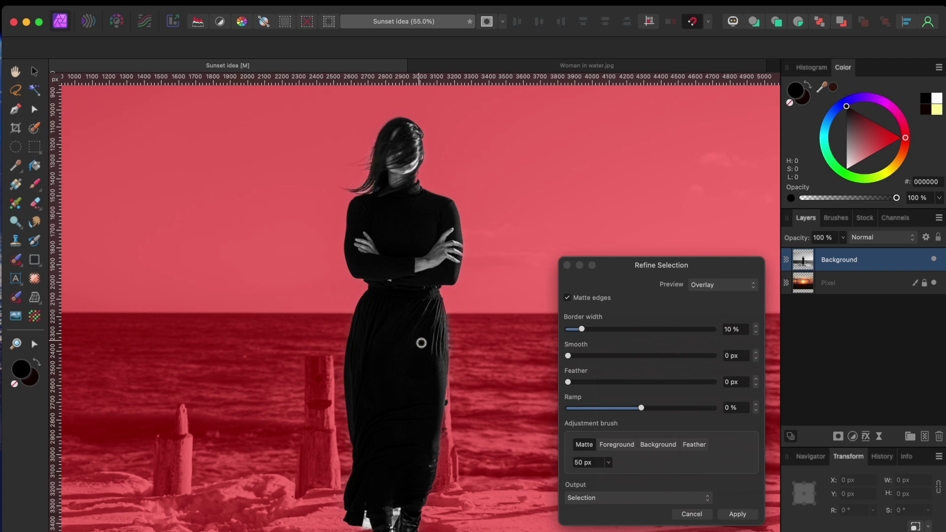
# Apply the refined selection with Output set to New layer with mask.
pyautogui.scroll(-1, 414, 394)
pyautogui.scroll(5, 404, 432)
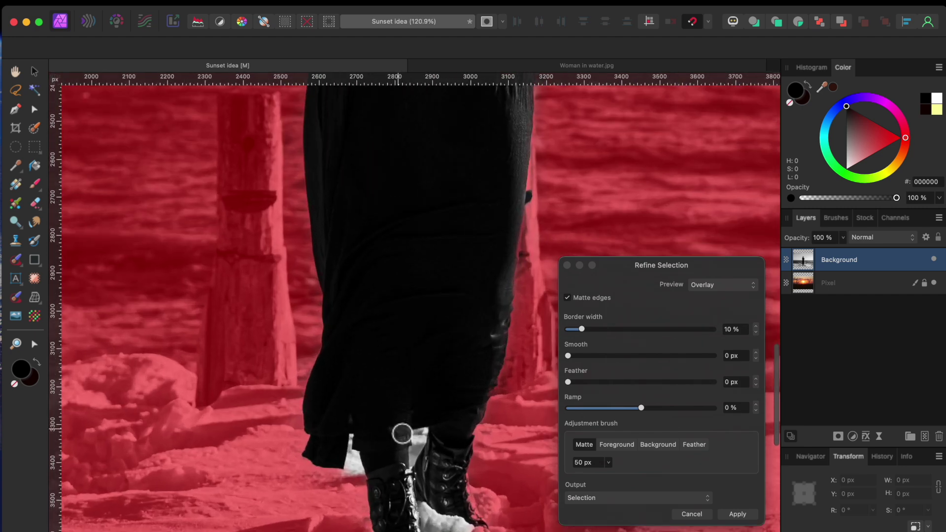
pyautogui.scroll(-4, 402, 433)
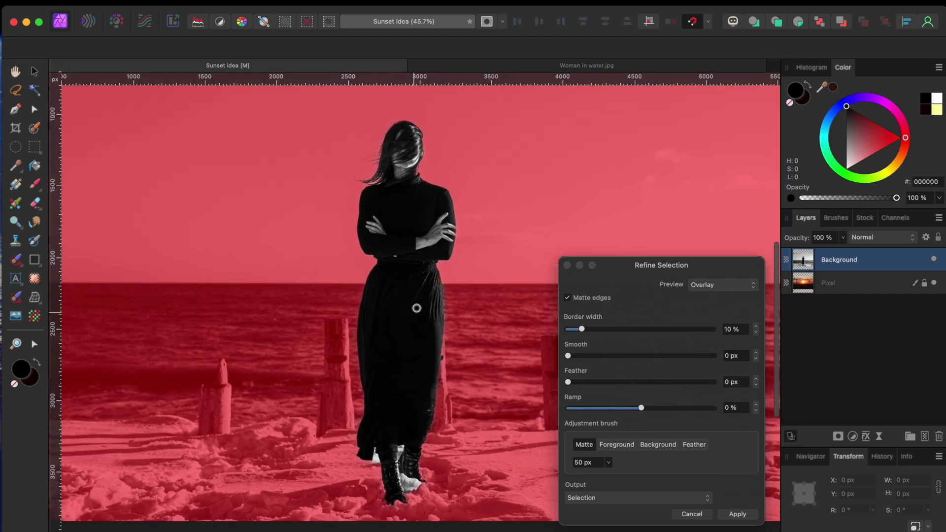
pyautogui.click(617, 500)
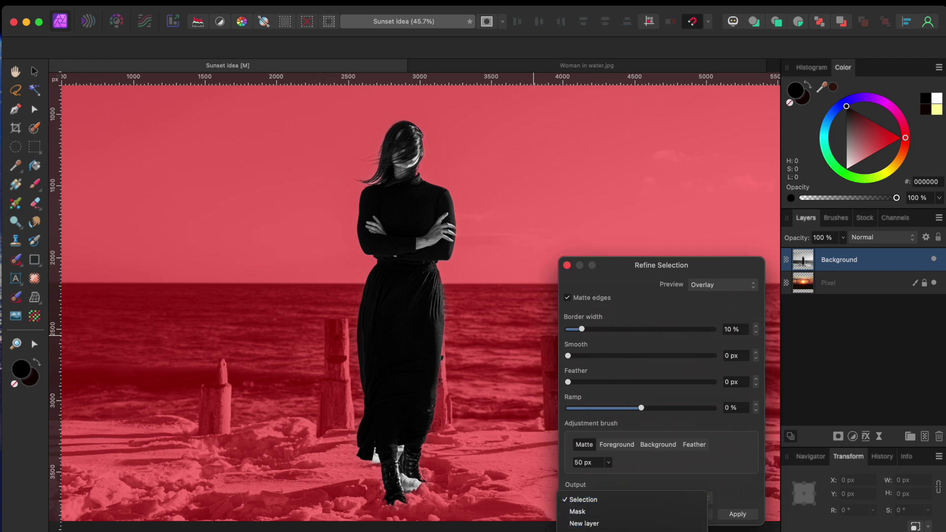
pyautogui.click(632, 531)
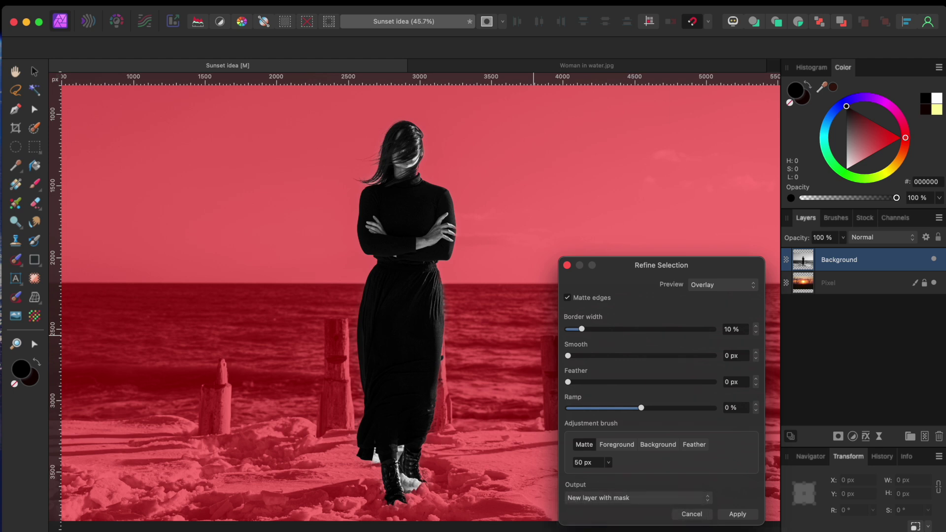
pyautogui.click(747, 516)
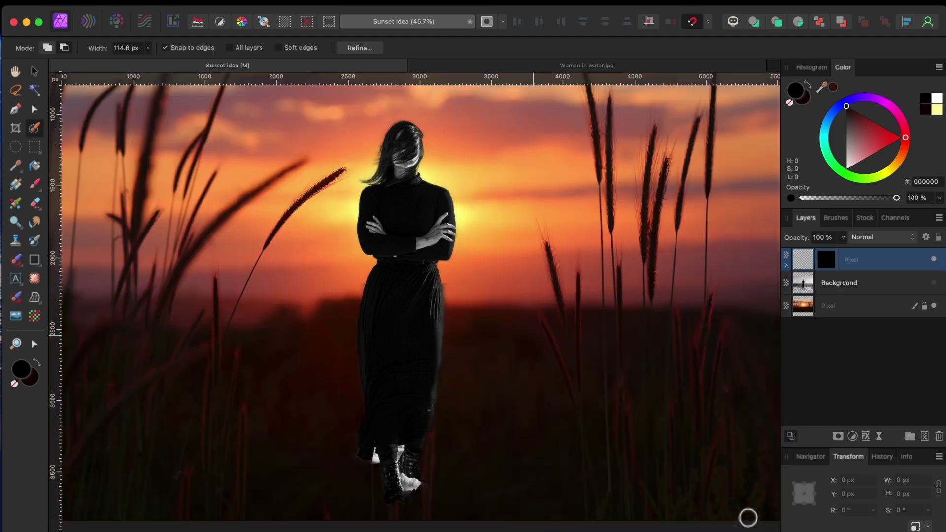
pyautogui.scroll(-3, 522, 351)
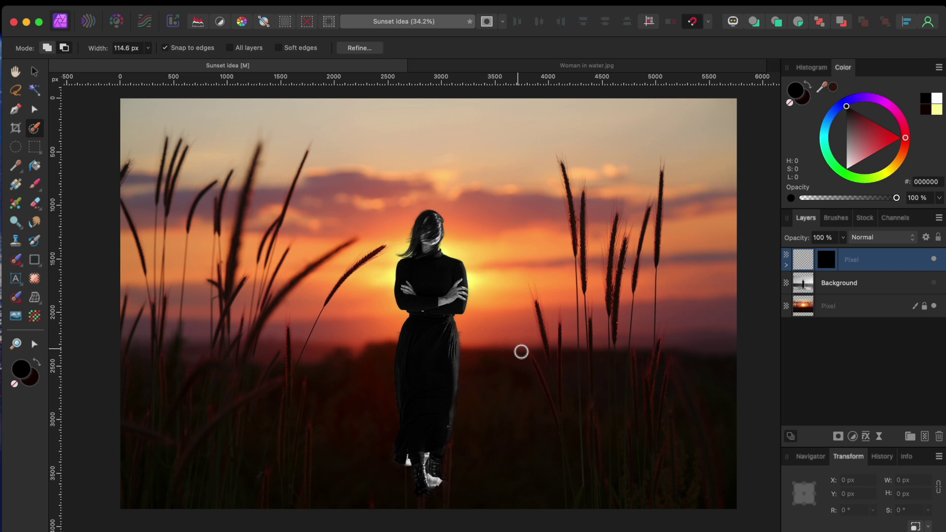
pyautogui.press('m')
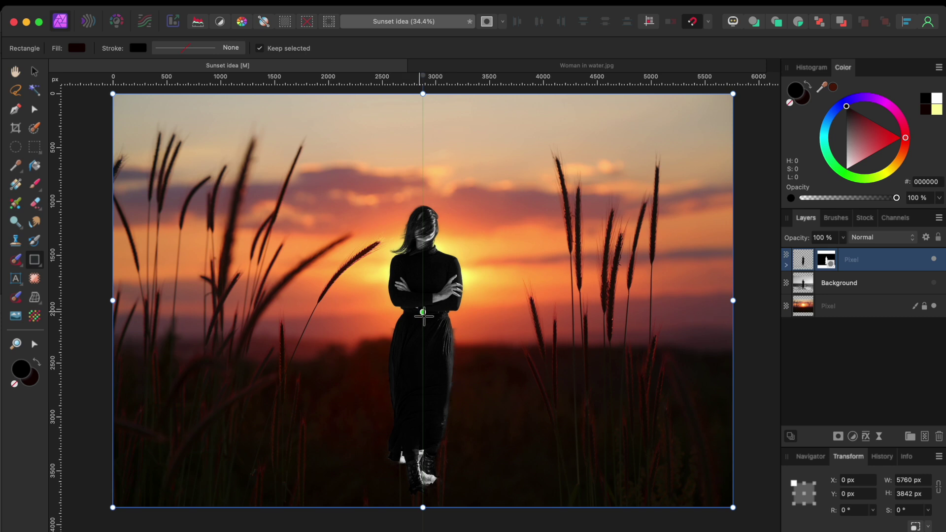
# Add a Recolor adjustment clipped to the woman's cut-out layer.
pyautogui.click(854, 437)
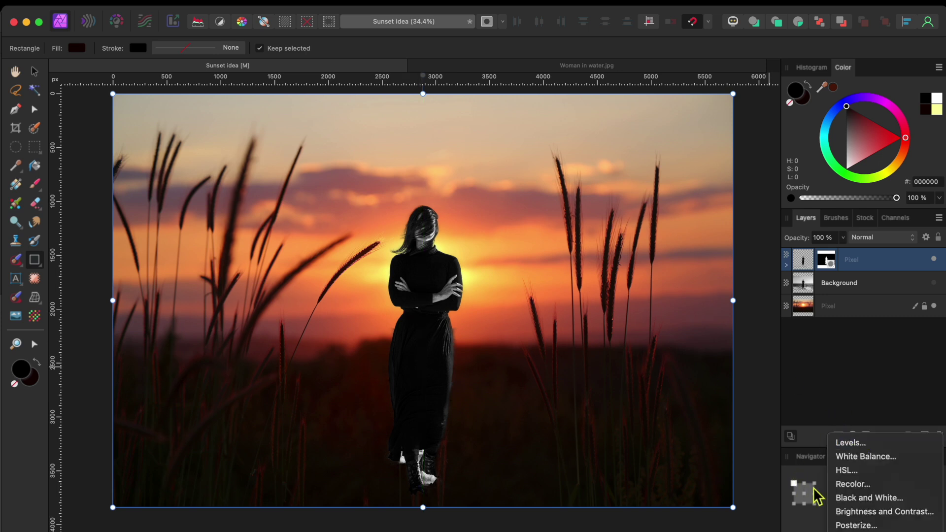
pyautogui.click(855, 486)
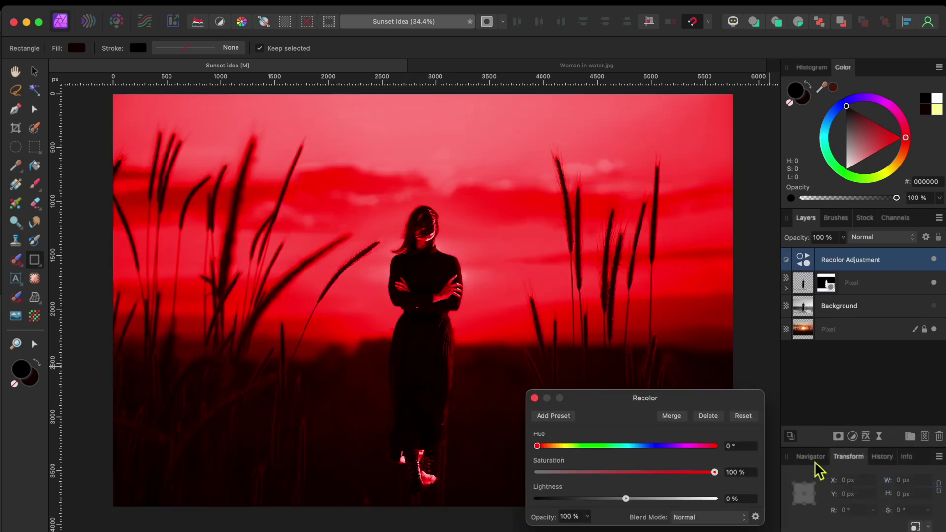
pyautogui.moveTo(853, 264); pyautogui.dragTo(882, 290)
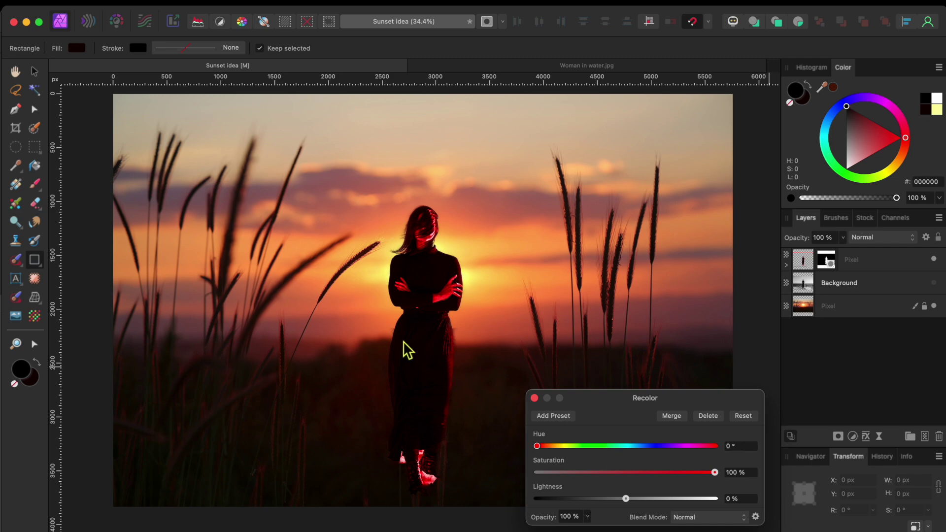
pyautogui.scroll(5, 296, 400)
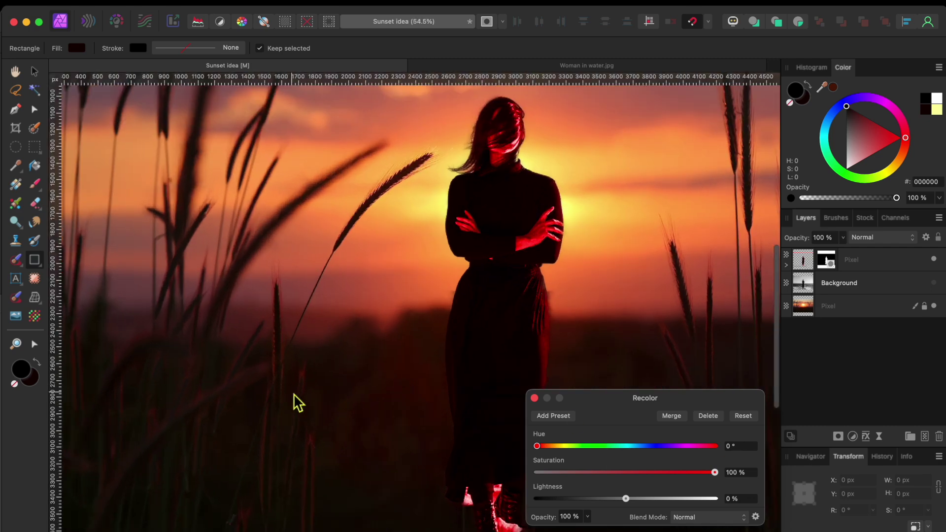
pyautogui.scroll(5, 251, 397)
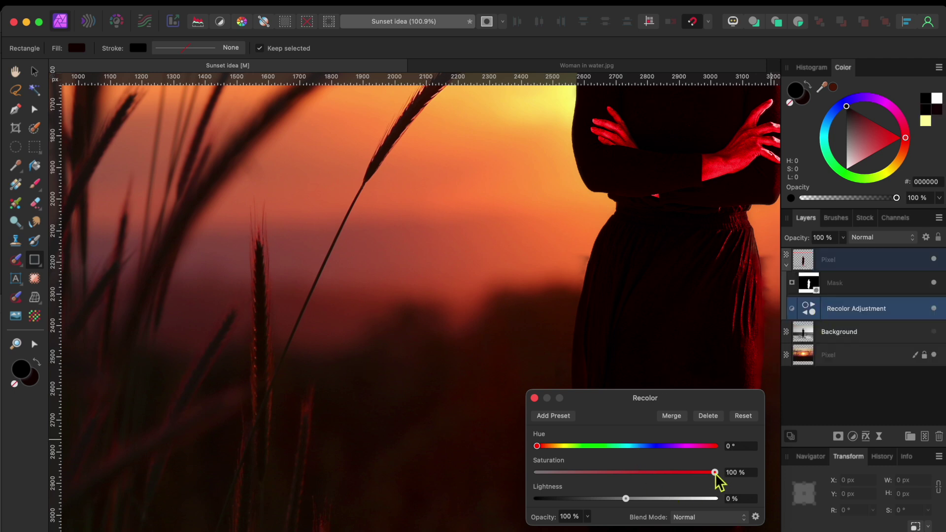
# Set the Recolor to hue 360°, saturation 59% and lightness -48%, then close it.
pyautogui.moveTo(626, 499); pyautogui.dragTo(616, 499)
pyautogui.moveTo(540, 449); pyautogui.dragTo(660, 475)
pyautogui.moveTo(711, 447); pyautogui.dragTo(724, 450)
pyautogui.moveTo(617, 499); pyautogui.dragTo(607, 499)
pyautogui.moveTo(657, 473); pyautogui.dragTo(645, 473)
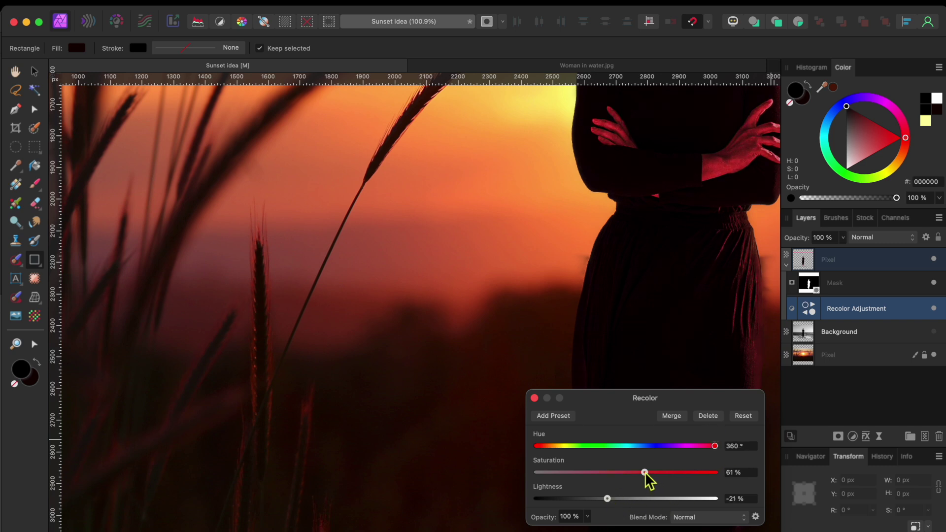
pyautogui.scroll(-5, 477, 362)
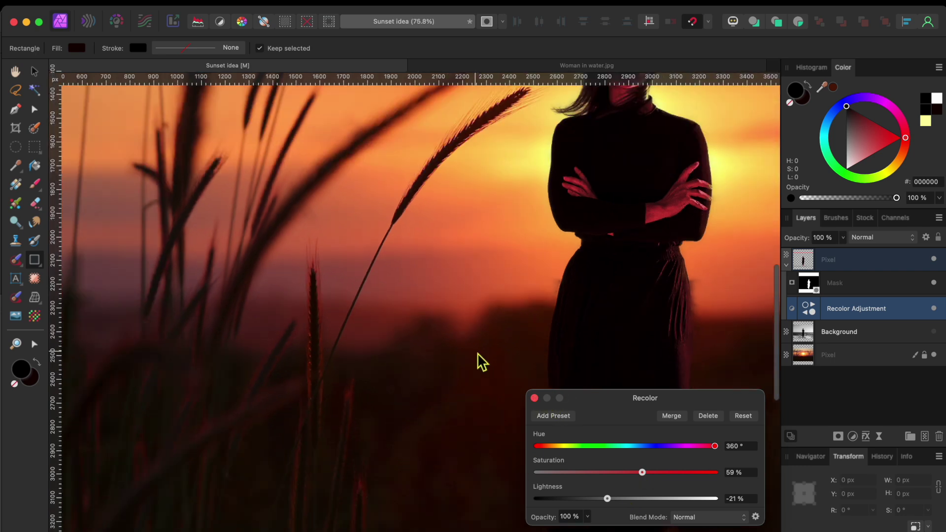
pyautogui.moveTo(608, 499); pyautogui.dragTo(584, 500)
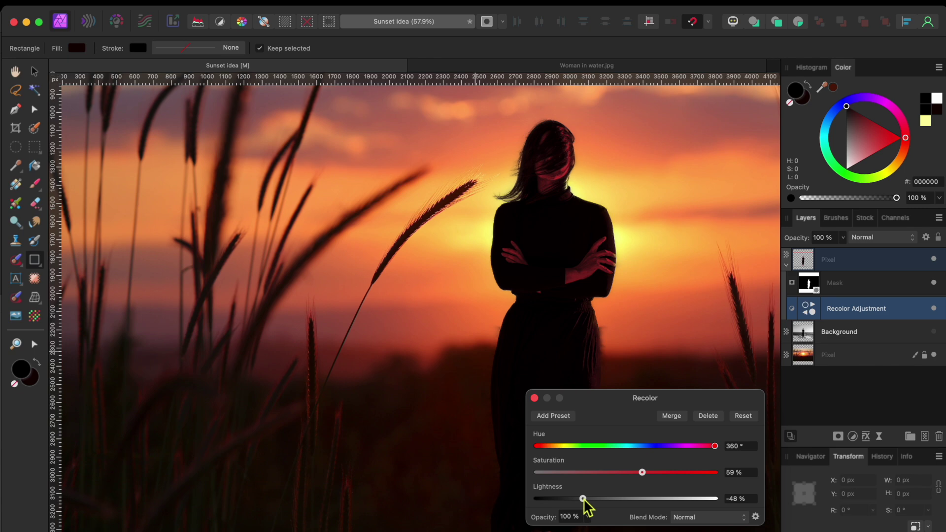
pyautogui.click(535, 398)
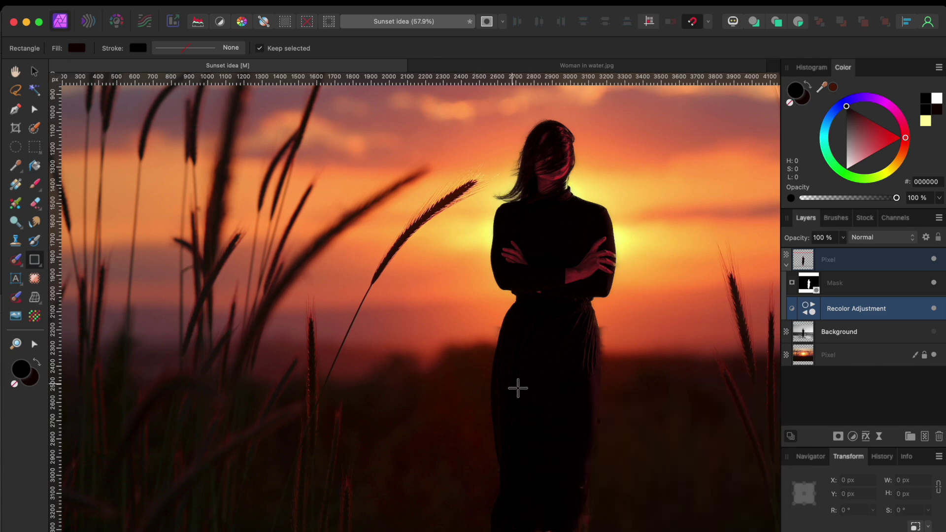
pyautogui.scroll(-6, 515, 386)
pyautogui.hscroll(2, 525, 385)
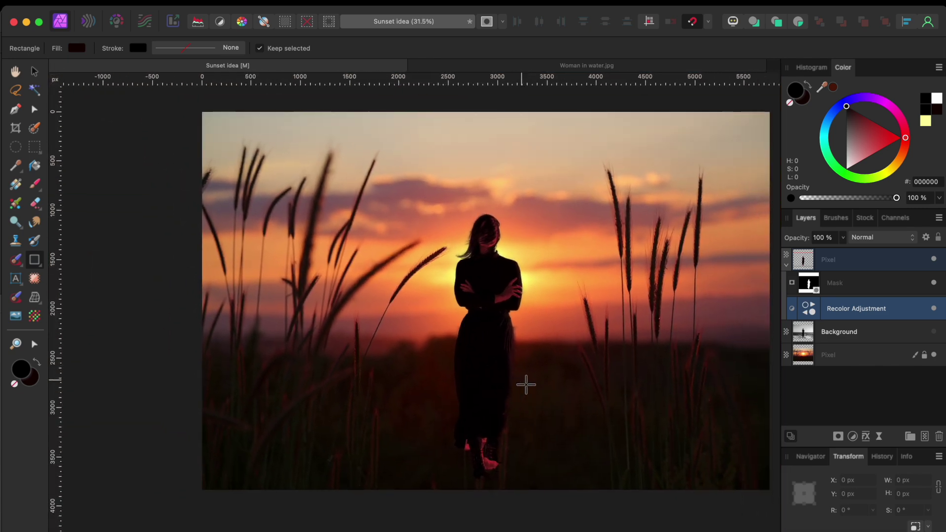
pyautogui.click(34, 72)
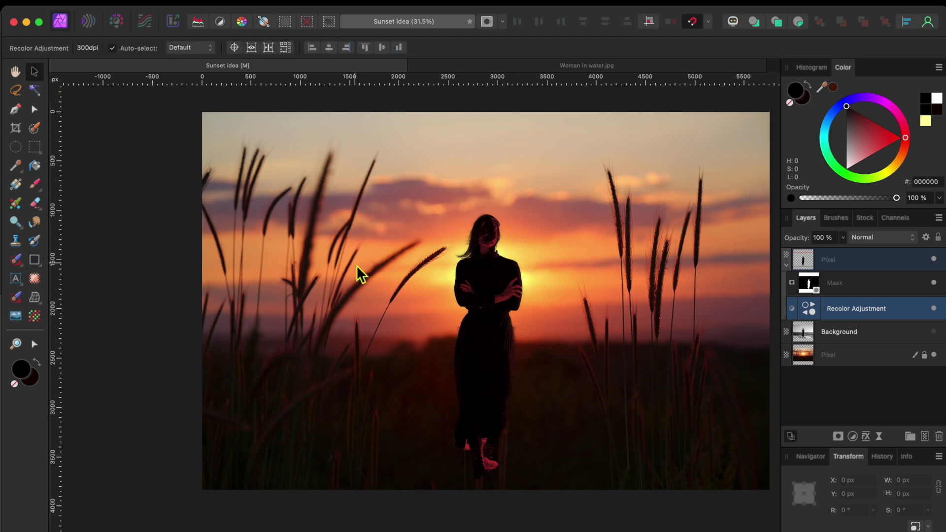
# Nudge the woman's layer slightly right beside the sun and target its mask.
pyautogui.moveTo(486, 351); pyautogui.dragTo(517, 374)
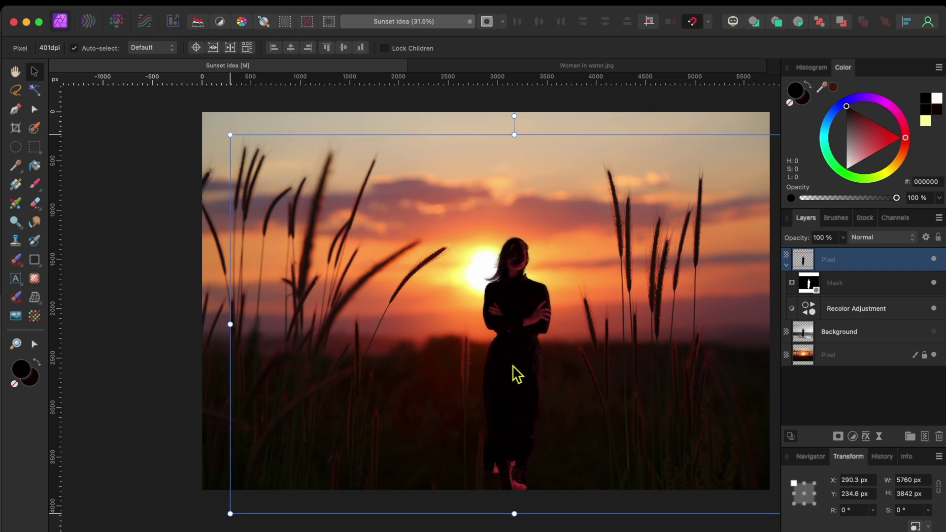
pyautogui.hscroll(3, 518, 375)
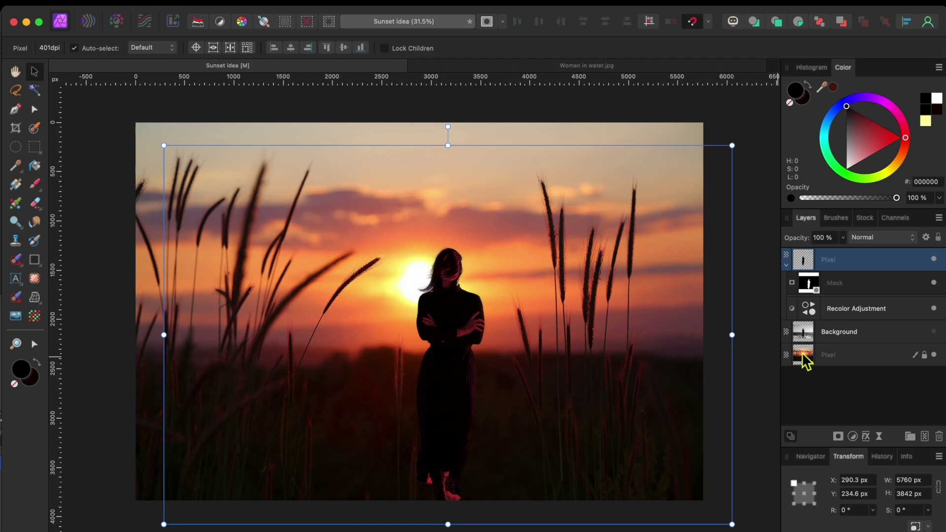
pyautogui.click(820, 286)
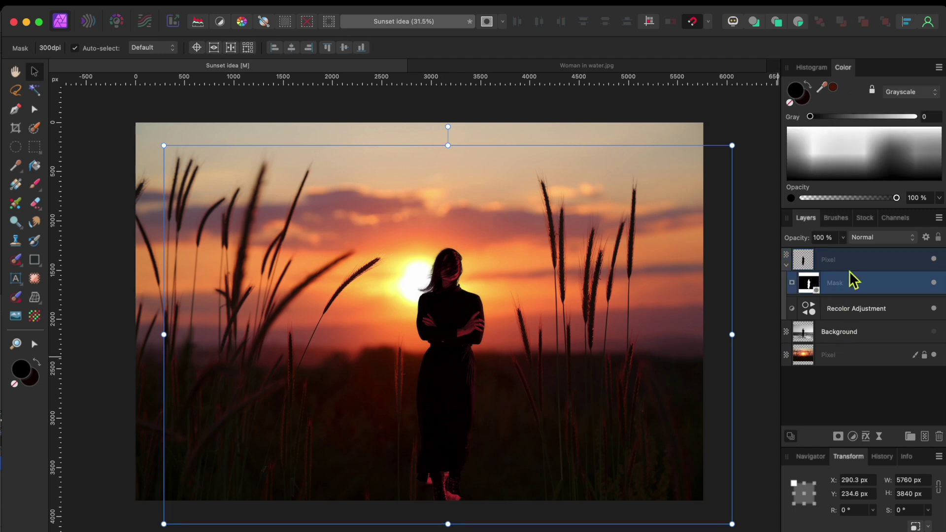
pyautogui.click(838, 219)
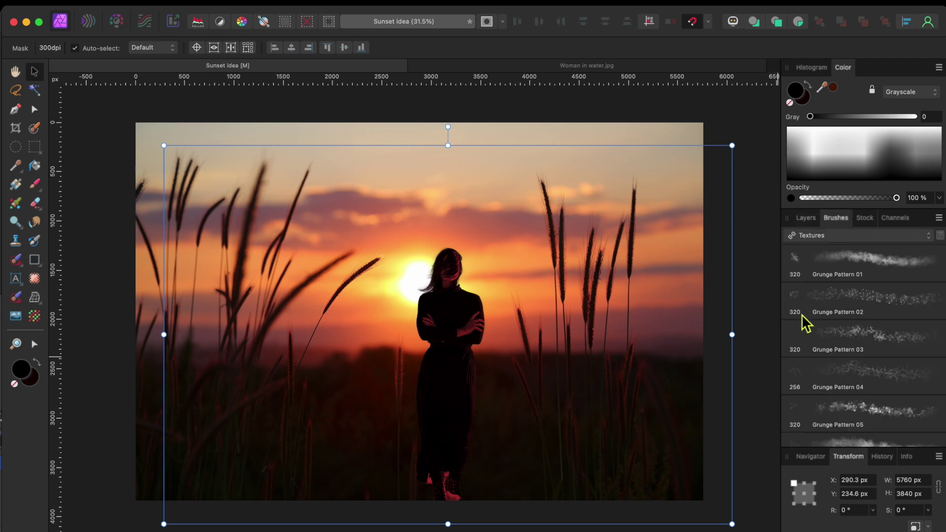
# Choose the Grunge Pattern 01 texture brush with the Paint Brush tool.
pyautogui.click(824, 236)
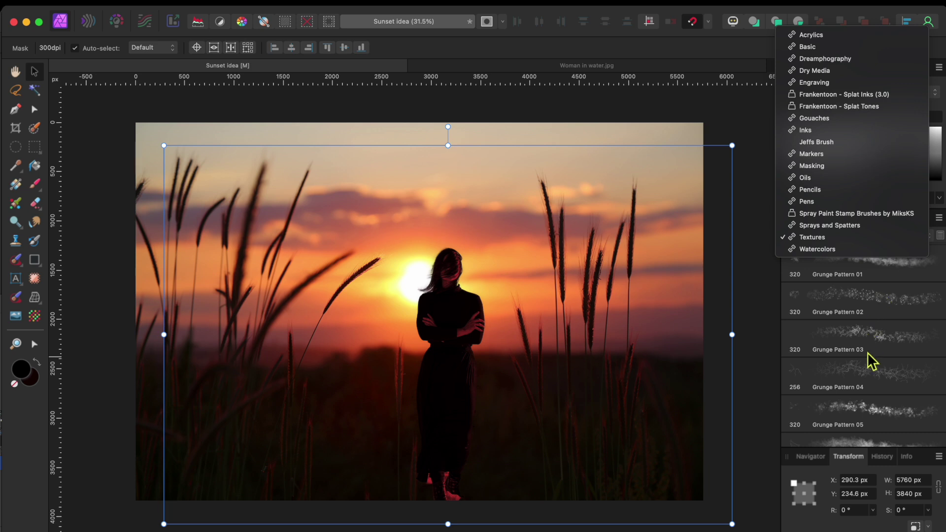
pyautogui.click(886, 275)
pyautogui.click(880, 274)
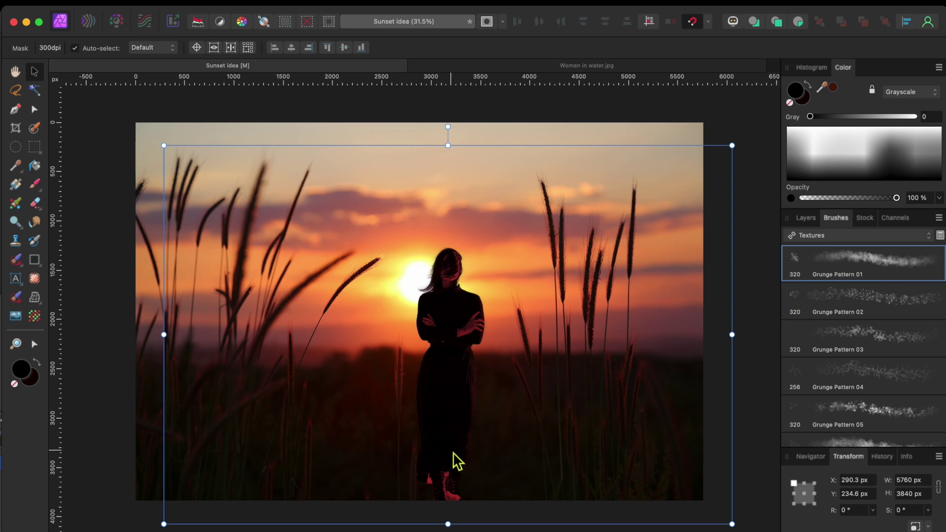
pyautogui.click(35, 185)
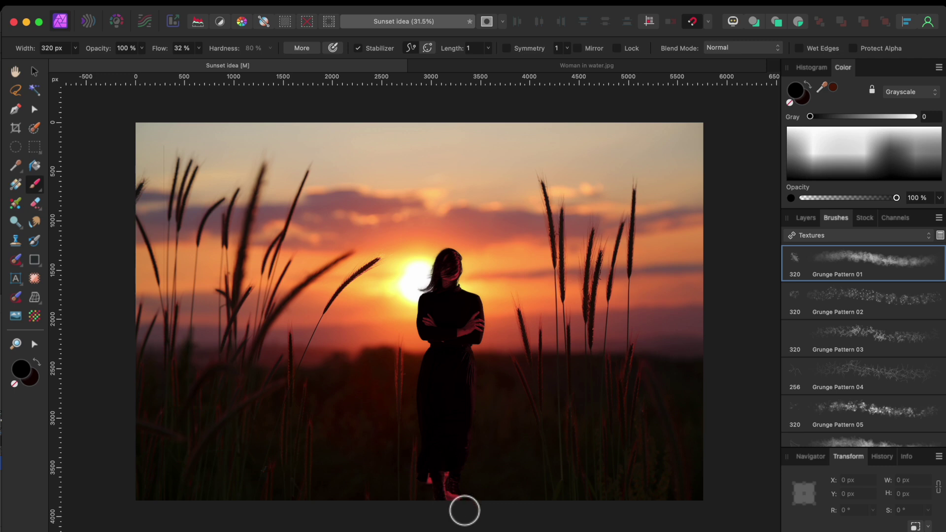
# Paint the woman's mask with a roughly 63 px brush so her lower legs fade into the grass.
pyautogui.click(807, 218)
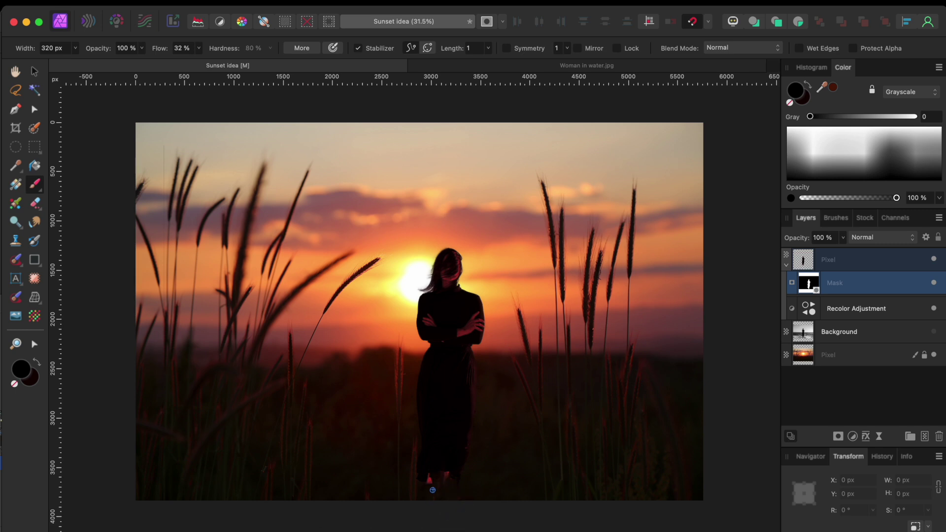
pyautogui.scroll(5, 447, 479)
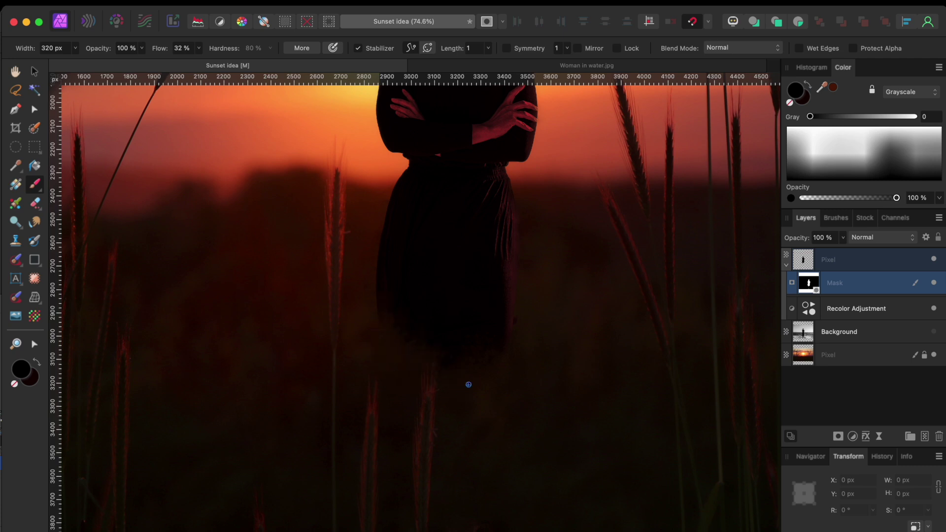
pyautogui.press('[')
pyautogui.press('[')
pyautogui.press('[')
pyautogui.press('[')
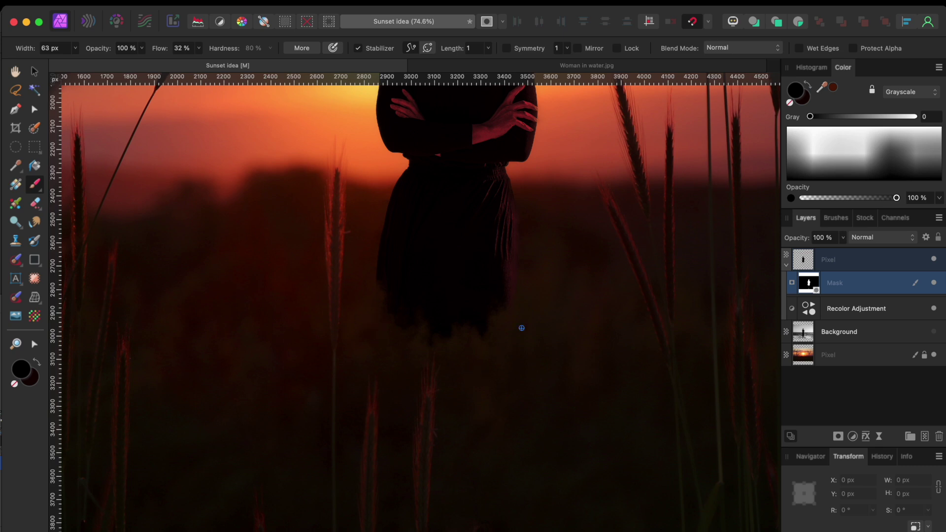
pyautogui.scroll(-5, 539, 315)
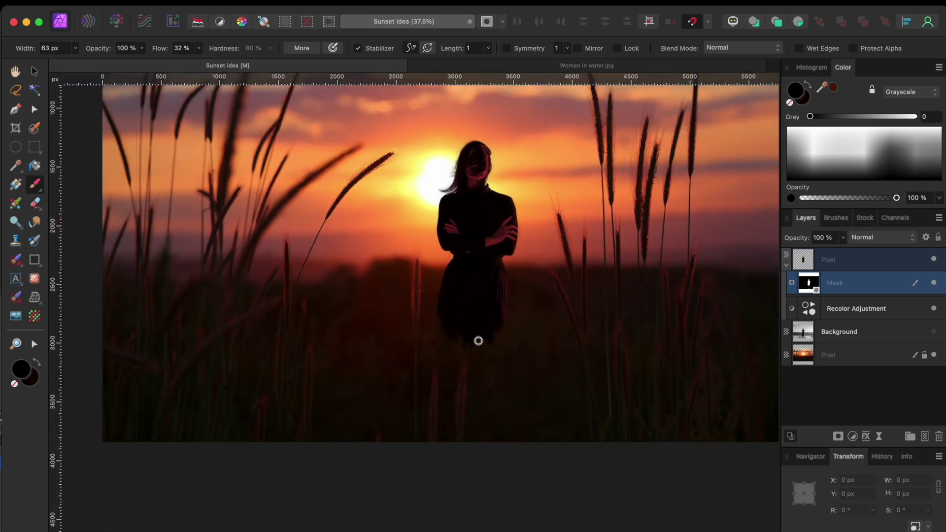
pyautogui.press(']')
pyautogui.press(']')
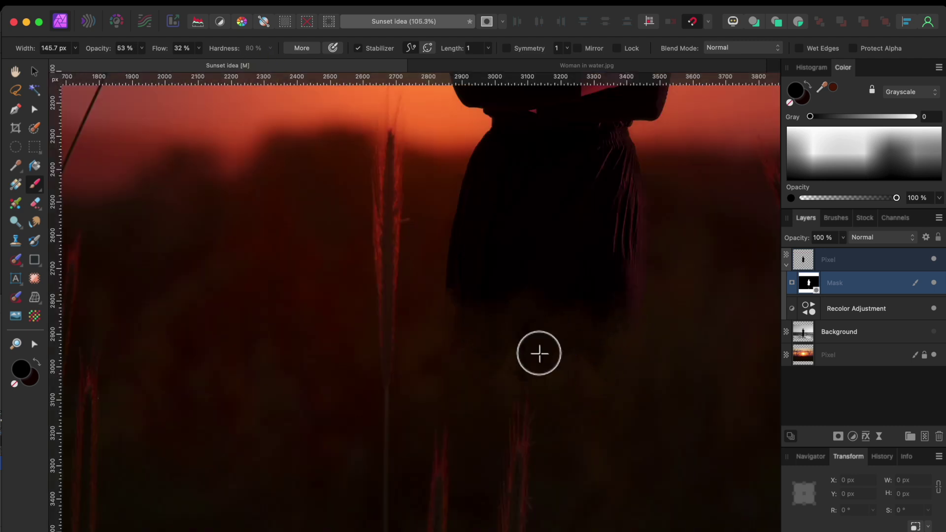
pyautogui.scroll(-6, 538, 353)
pyautogui.scroll(2, 318, 269)
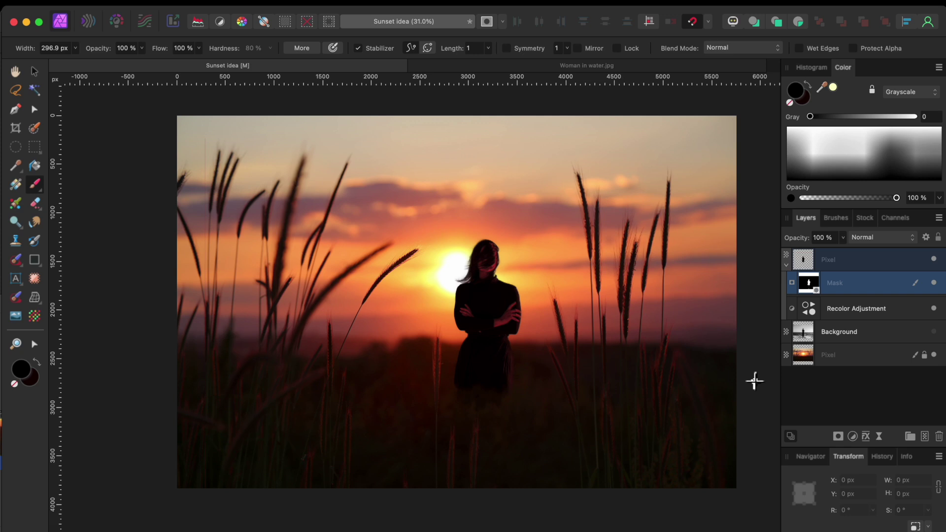
pyautogui.click(788, 268)
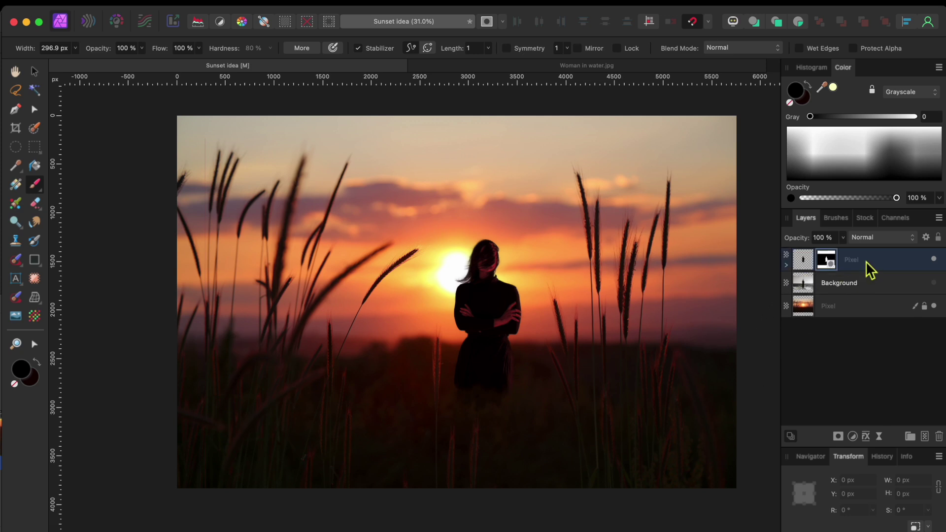
# Add an empty top pixel layer and pick the Dreamphography Light 5 Stamp brush at 296.9 px.
pyautogui.click(927, 437)
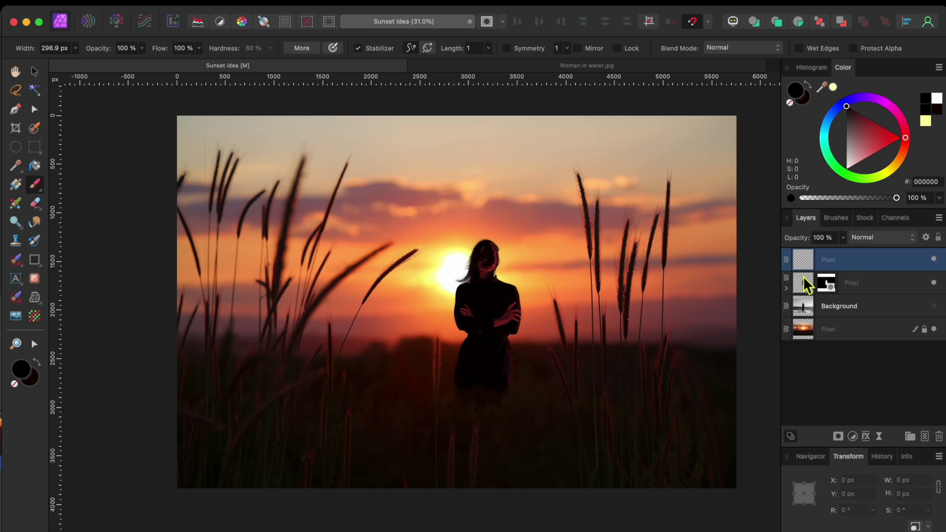
pyautogui.click(834, 220)
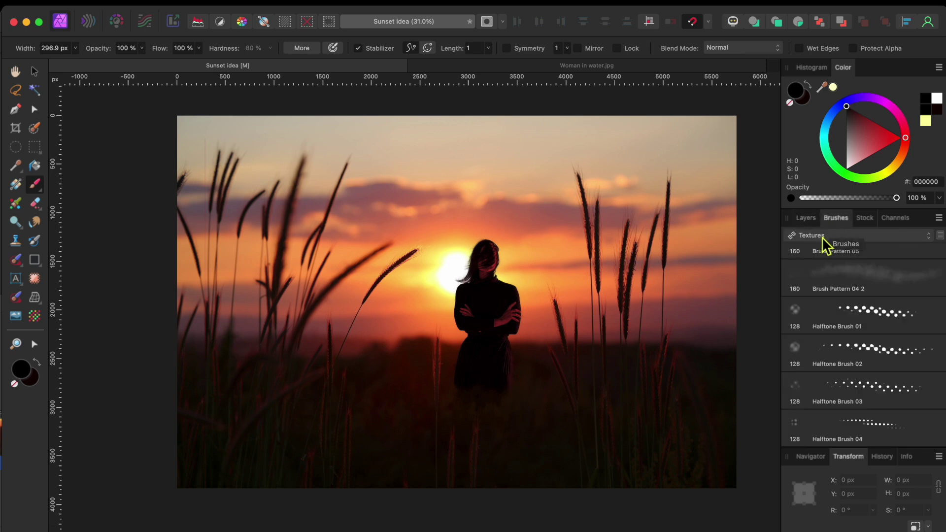
pyautogui.click(824, 239)
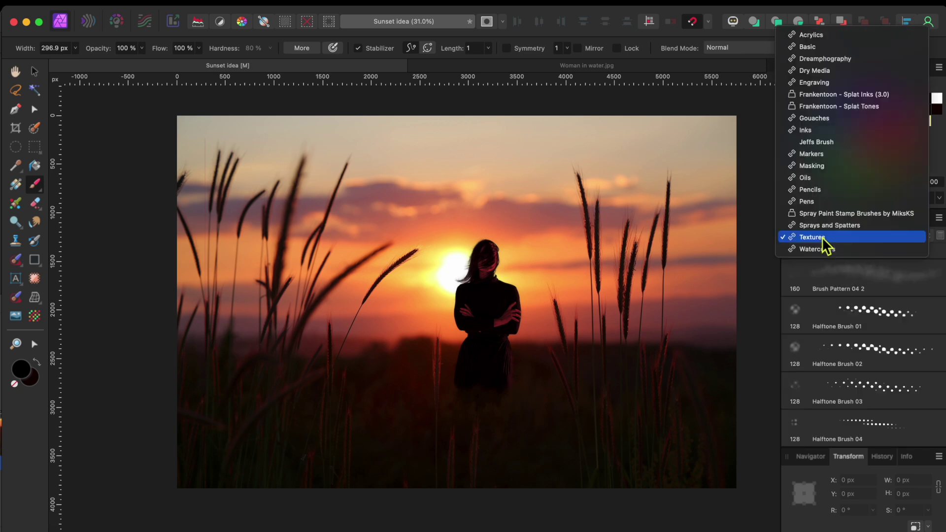
pyautogui.click(823, 60)
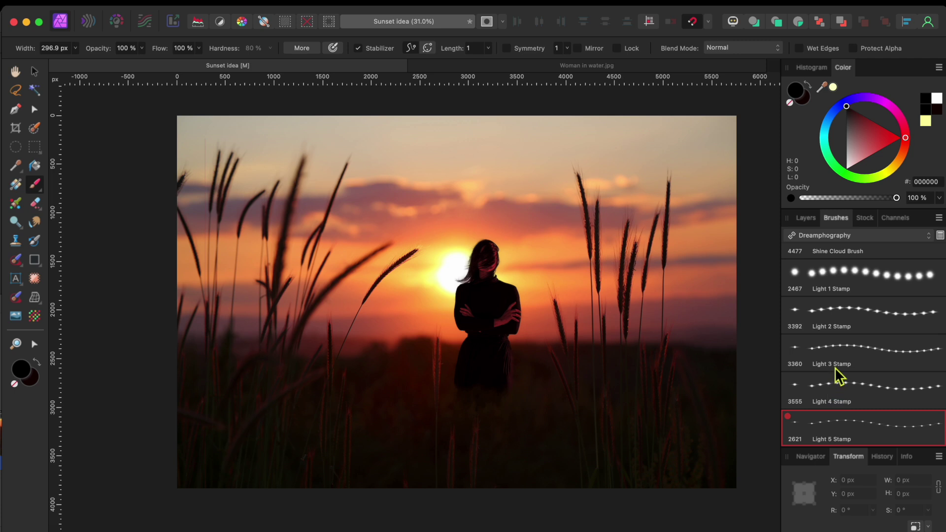
pyautogui.scroll(2, 841, 360)
pyautogui.scroll(-8, 838, 346)
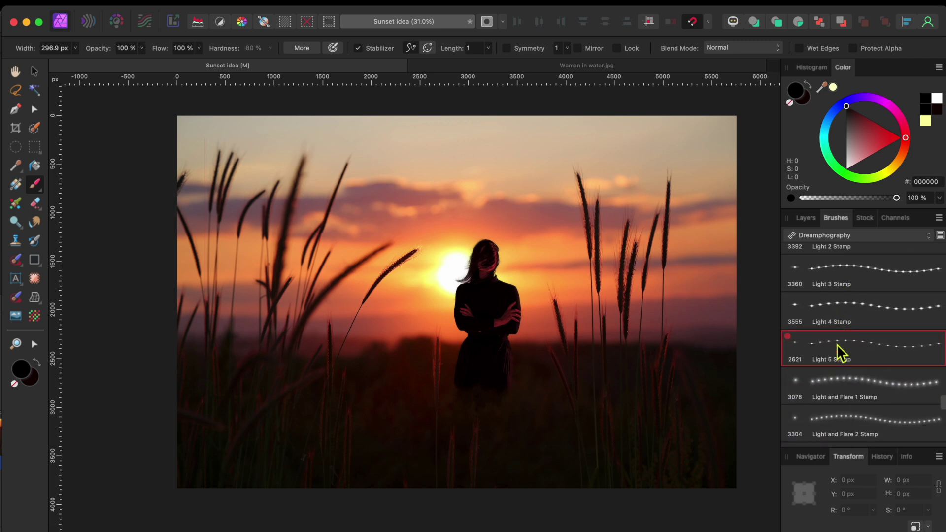
pyautogui.scroll(3, 837, 344)
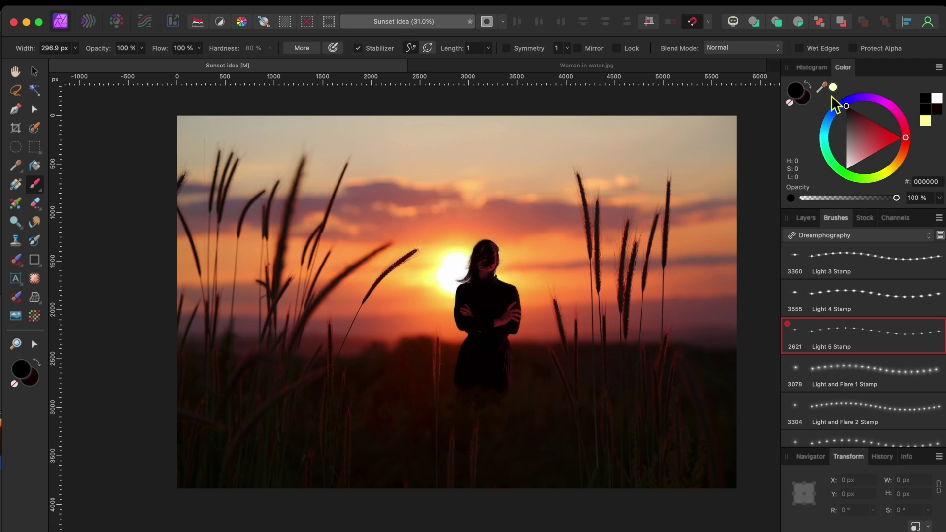
# Sample the sun's pale yellow as the paint colour.
pyautogui.moveTo(834, 86); pyautogui.dragTo(428, 282)
pyautogui.scroll(10, 481, 293)
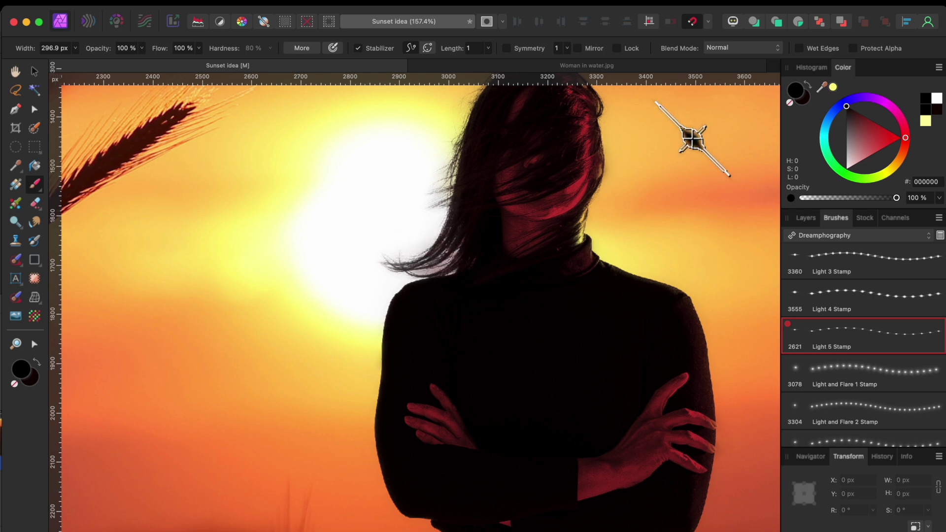
pyautogui.click(837, 88)
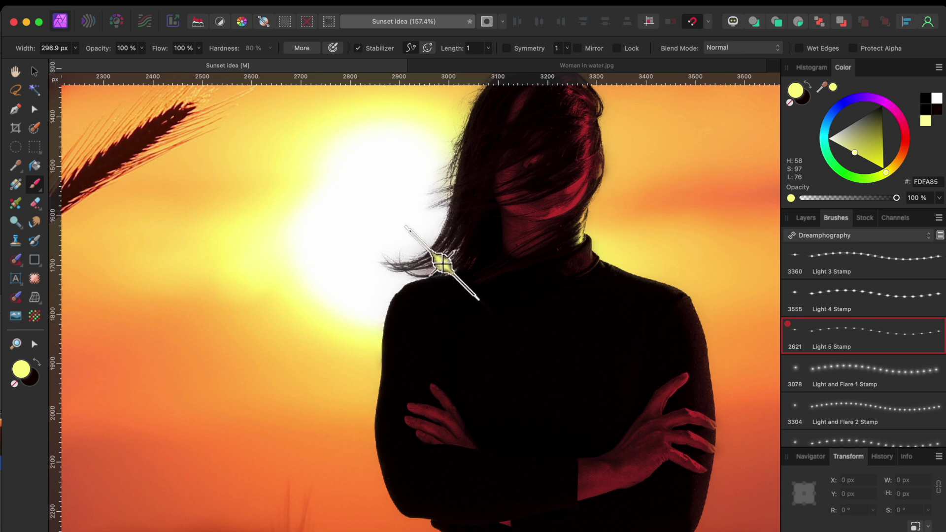
# Stamp a yellow star flare on her hair edge, undoing the trial flares on neck and shoulder.
pyautogui.click(440, 266)
pyautogui.click(572, 279)
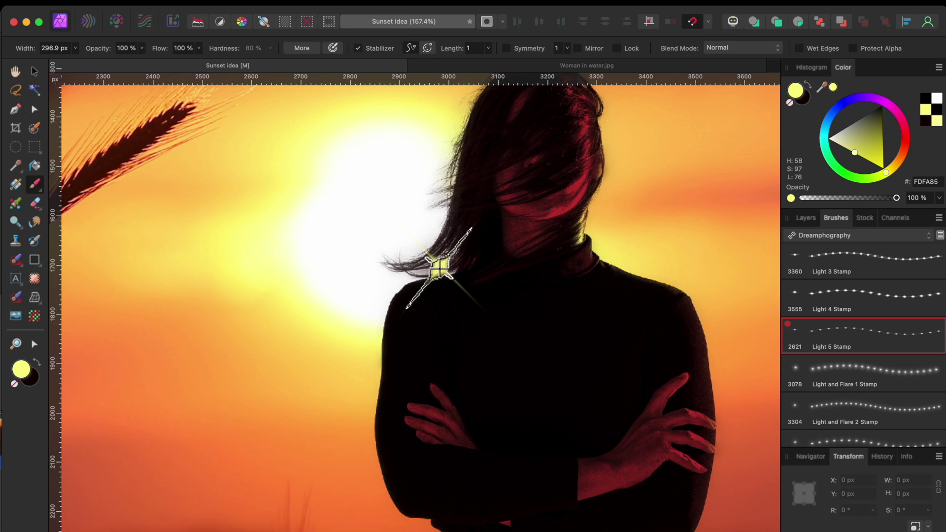
pyautogui.click(596, 293)
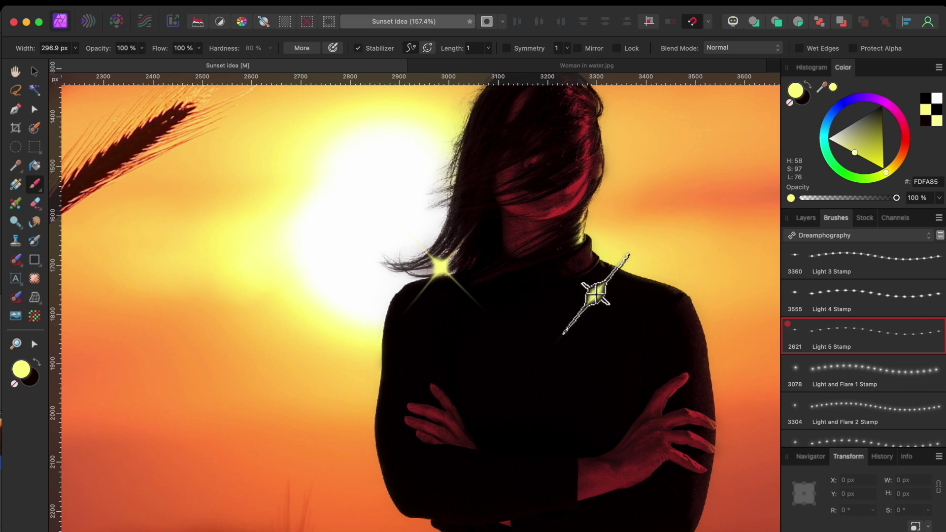
pyautogui.press('super+z')
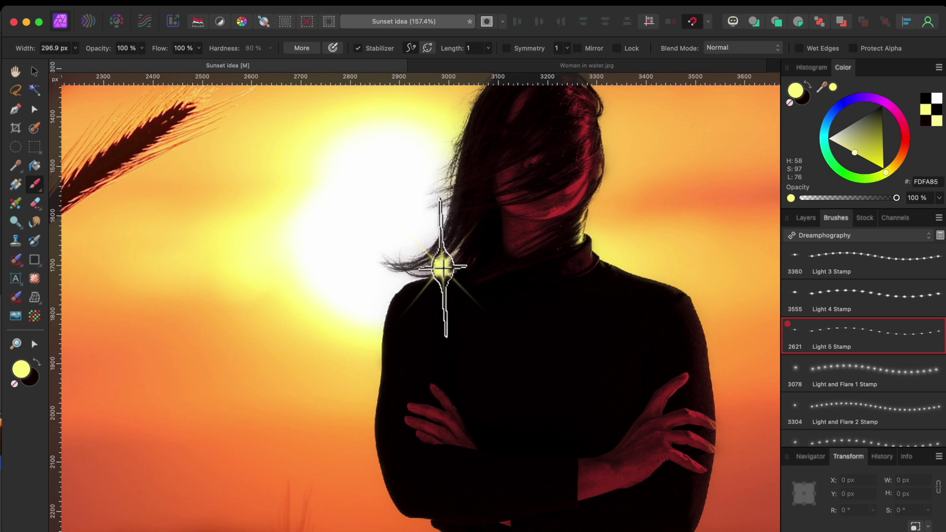
pyautogui.click(639, 297)
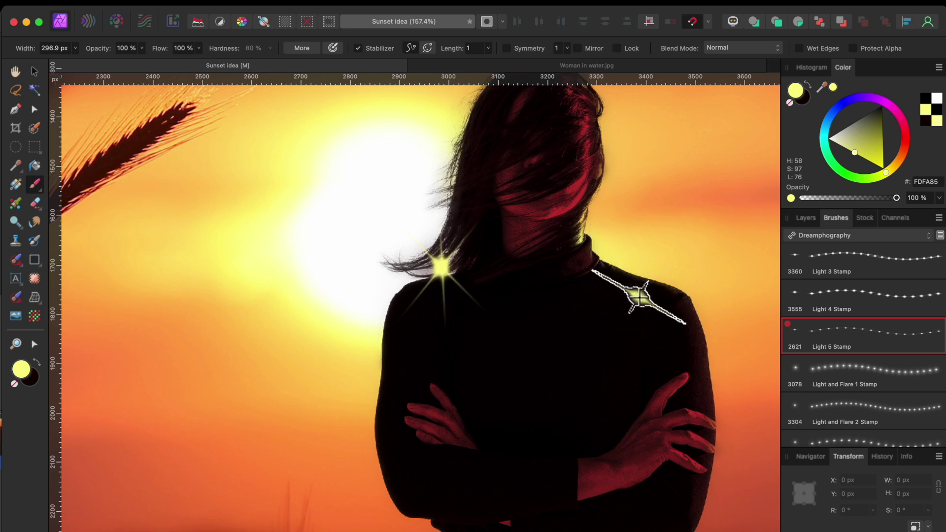
pyautogui.press('super+z')
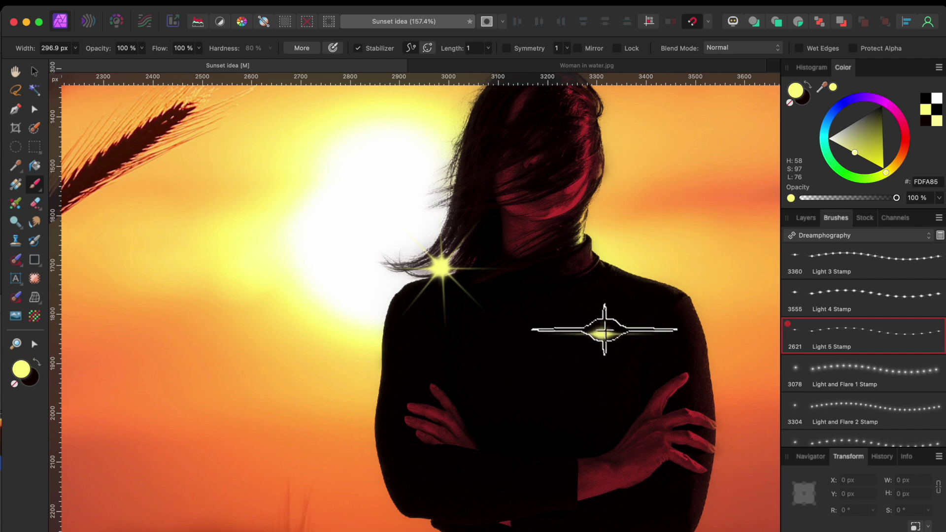
pyautogui.scroll(-1, 637, 234)
pyautogui.scroll(-3, 633, 236)
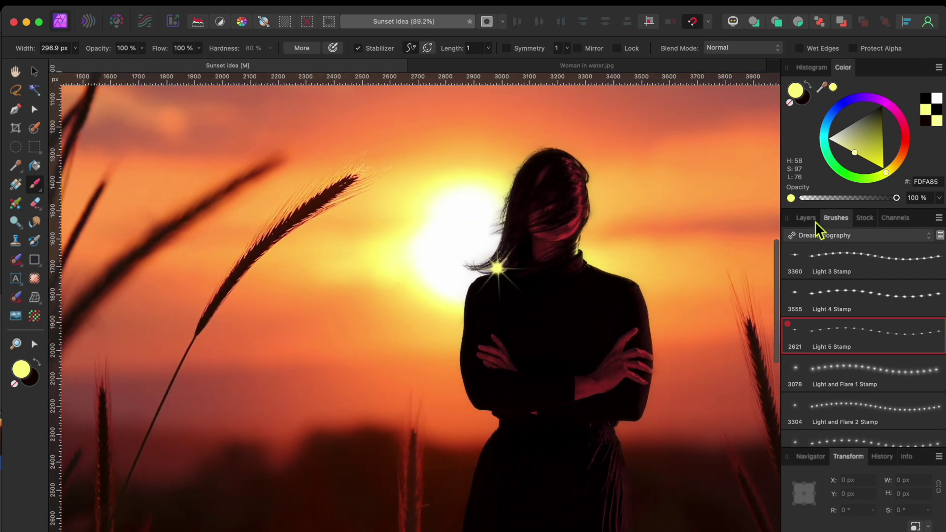
pyautogui.click(806, 218)
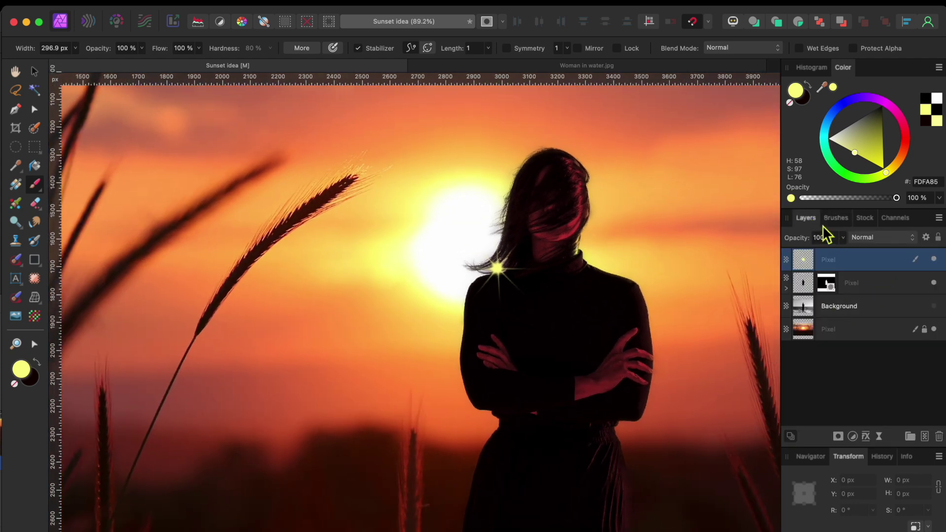
# Lower the flare layer's opacity to 79%.
pyautogui.click(843, 239)
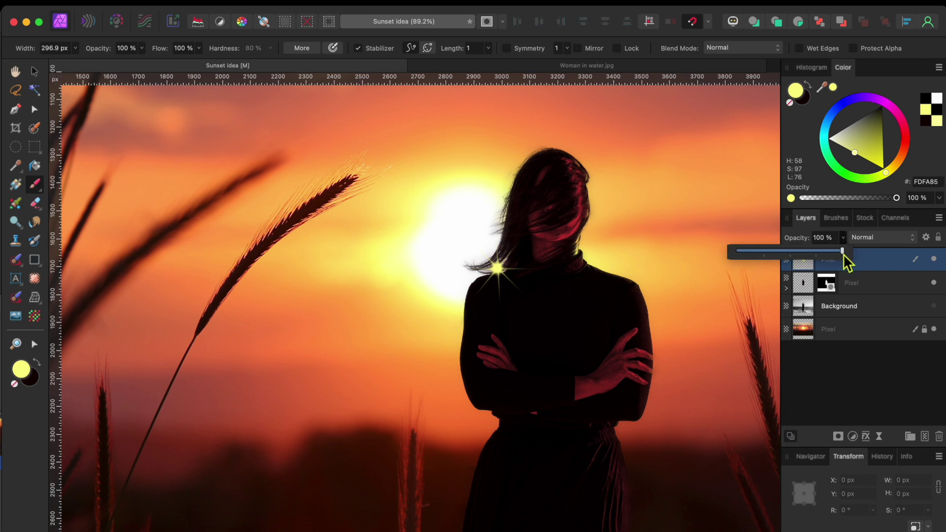
pyautogui.moveTo(844, 253); pyautogui.dragTo(823, 252)
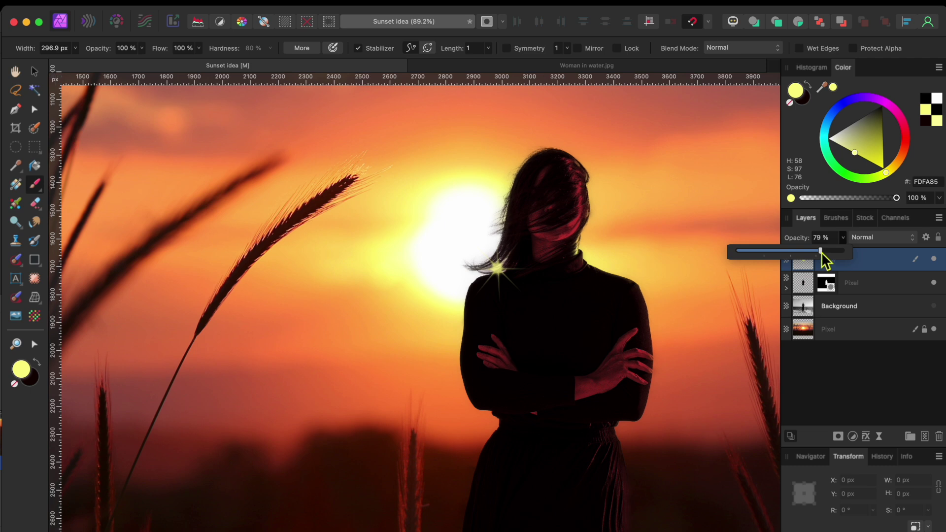
pyautogui.click(872, 266)
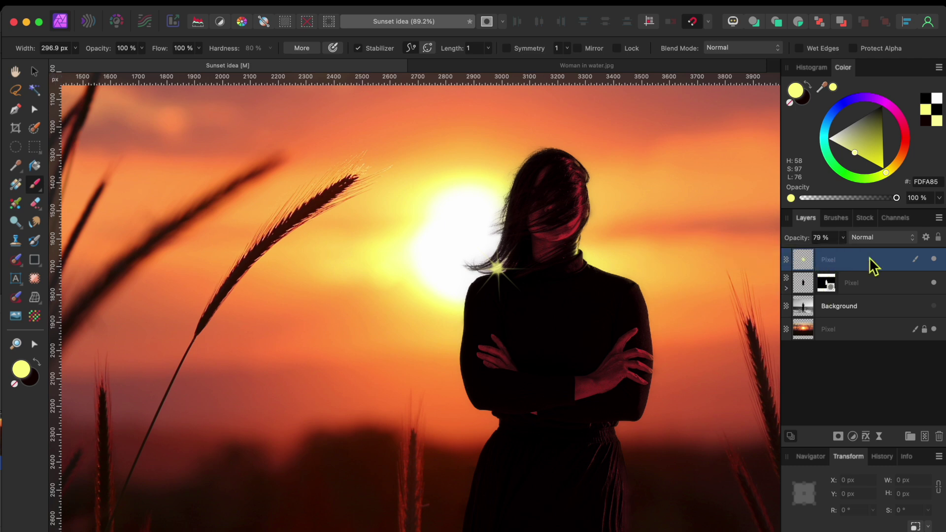
pyautogui.scroll(-3, 528, 344)
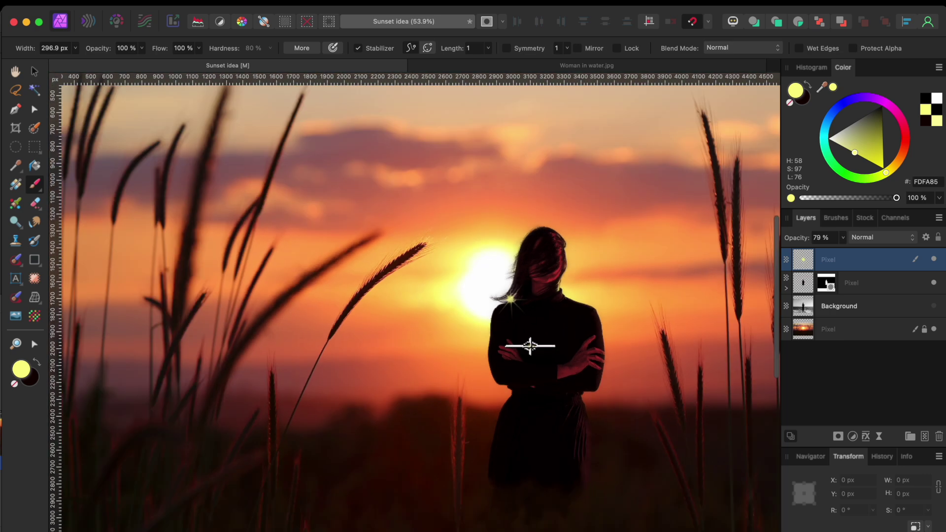
# Select the full-image pixel layer with the Move tool, then deselect everything.
pyautogui.click(34, 71)
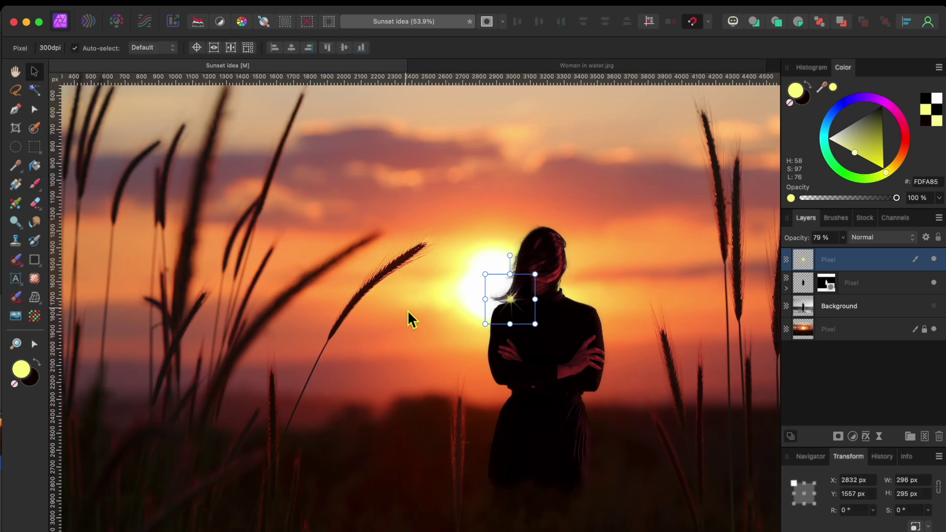
pyautogui.scroll(-1, 382, 315)
pyautogui.click(380, 315)
pyautogui.scroll(-4, 380, 316)
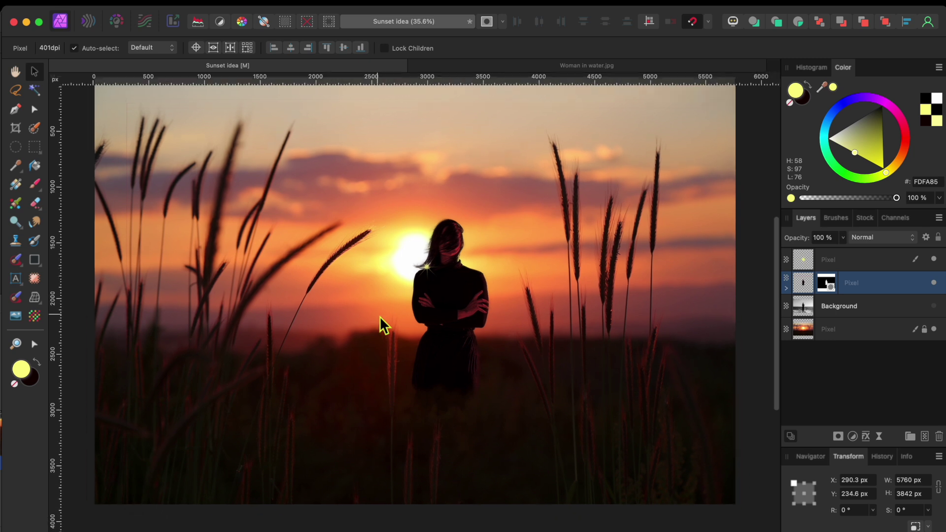
pyautogui.scroll(2, 379, 316)
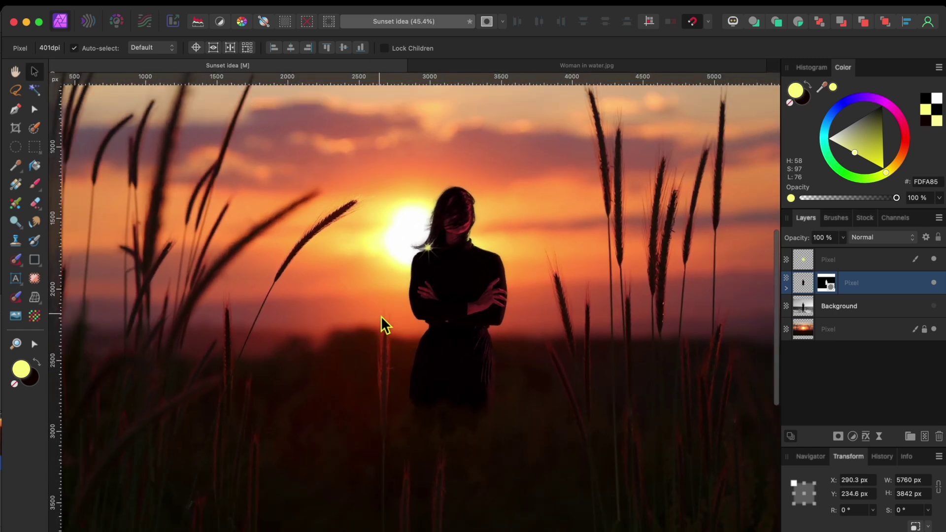
pyautogui.scroll(-1, 380, 315)
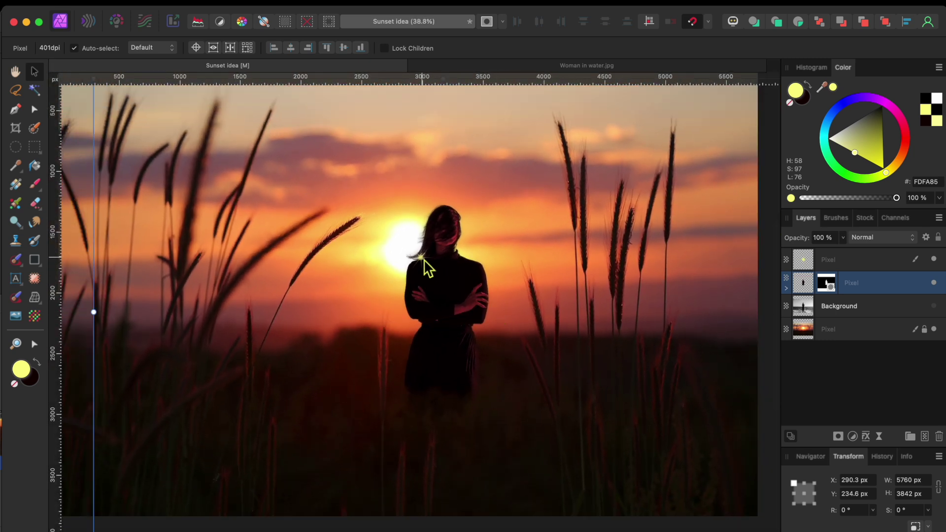
pyautogui.scroll(-1, 510, 264)
pyautogui.scroll(-1, 510, 265)
pyautogui.scroll(2, 509, 264)
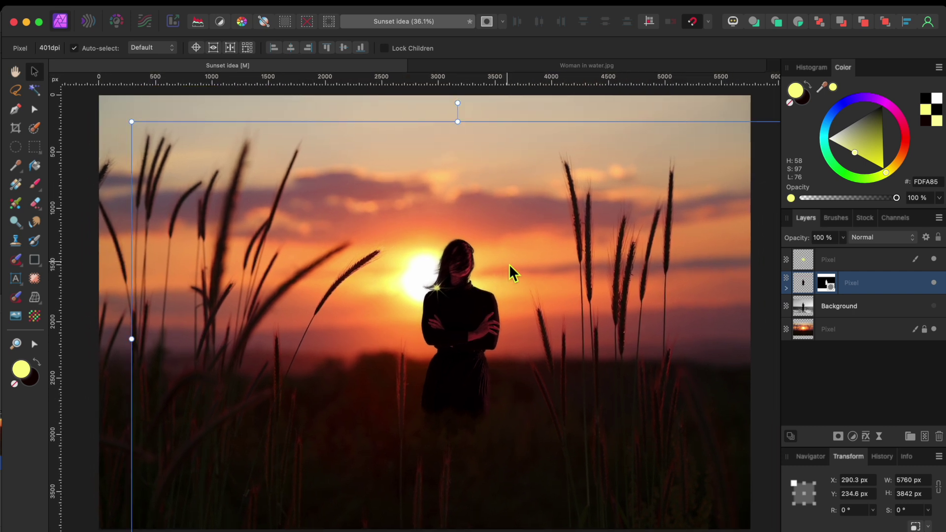
pyautogui.press('super+d')
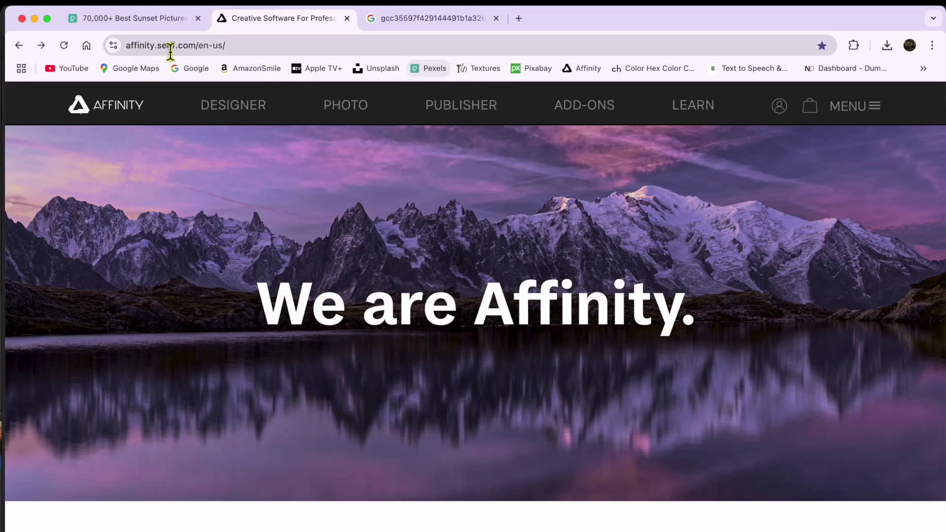
# Browse Affinity's add-ons store down to the free Dreamphography brushes listing.
pyautogui.click(588, 115)
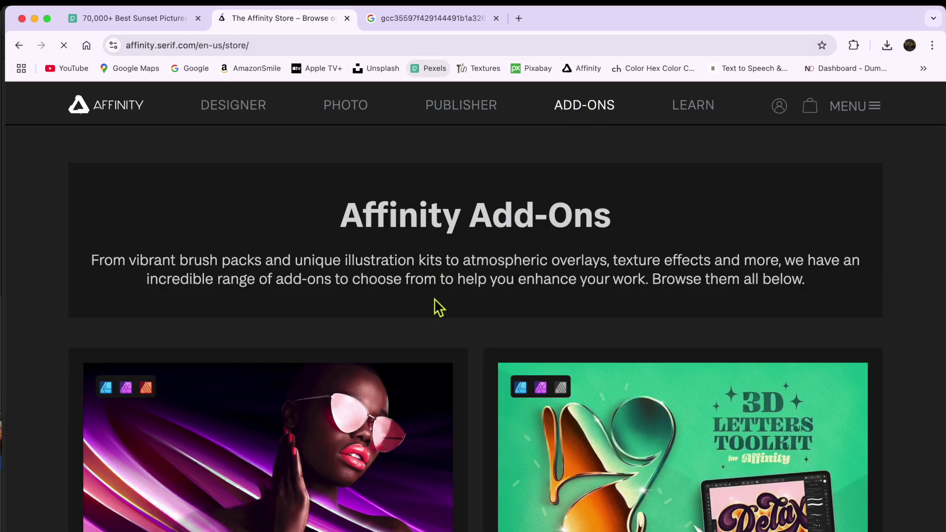
pyautogui.scroll(-5, 456, 364)
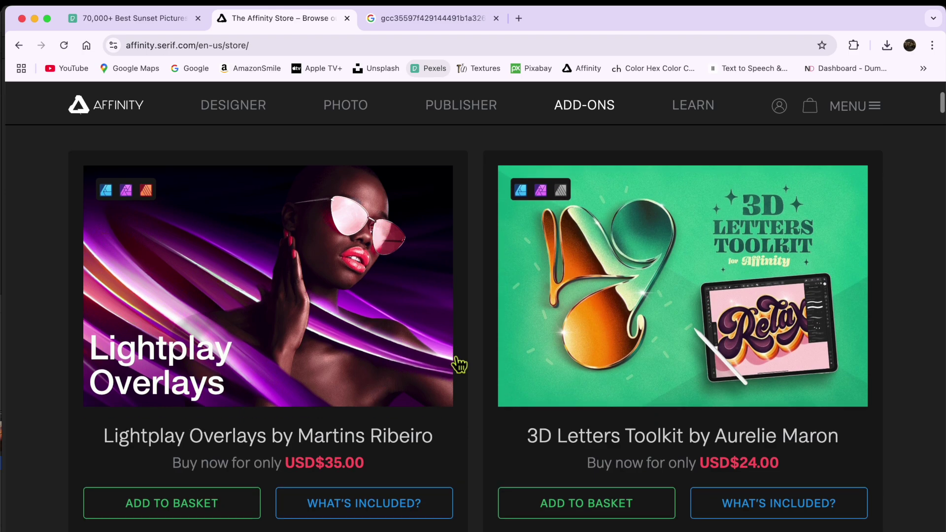
pyautogui.scroll(-10, 451, 354)
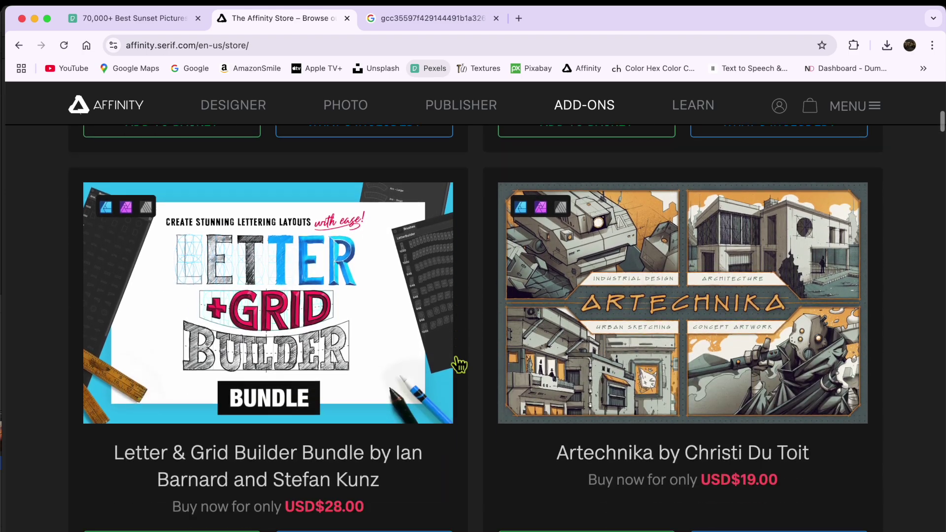
pyautogui.scroll(-20, 457, 364)
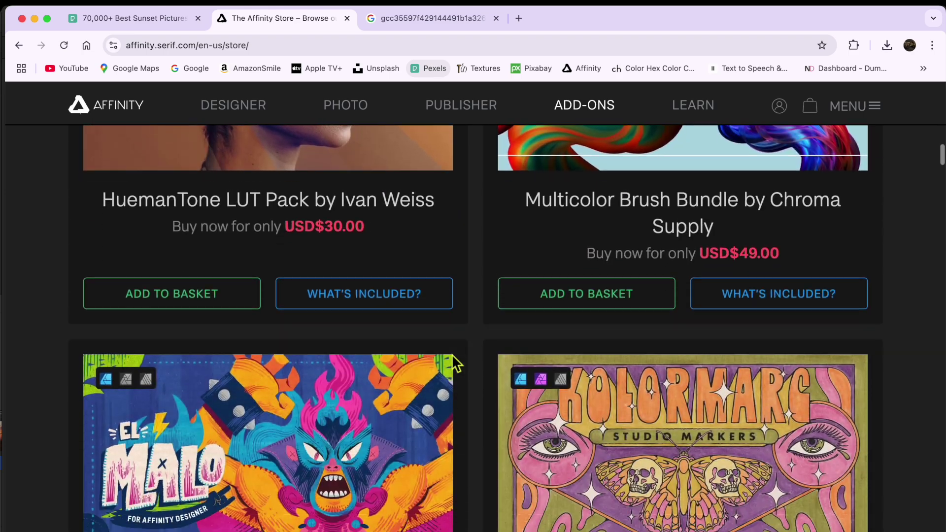
pyautogui.scroll(-20, 452, 354)
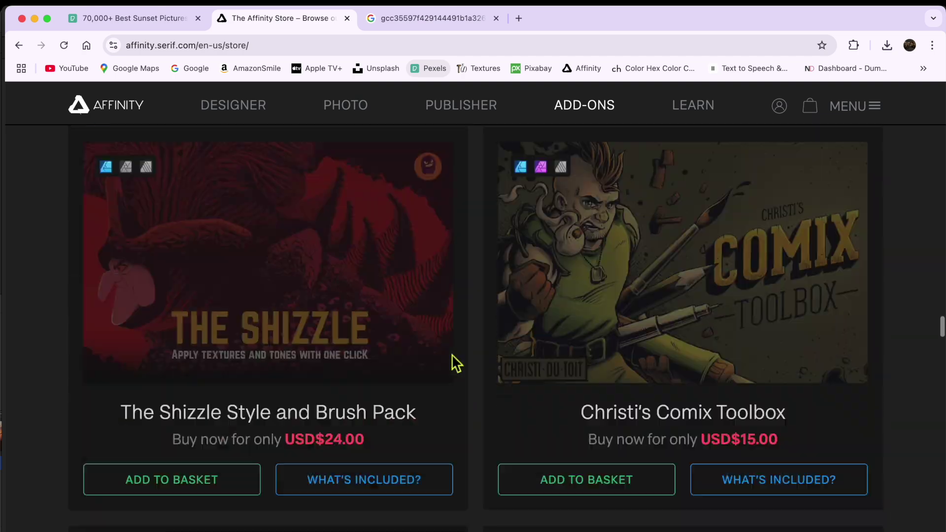
pyautogui.scroll(-20, 456, 364)
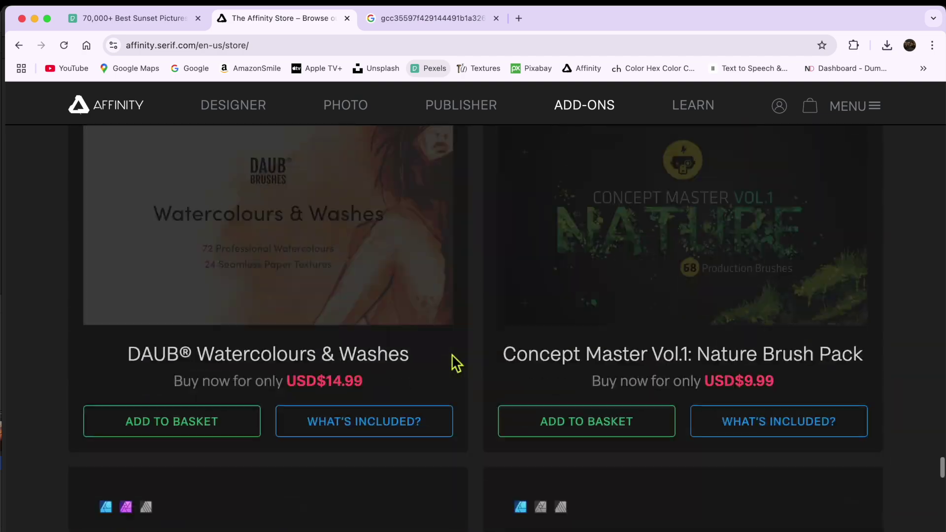
pyautogui.scroll(15, 451, 354)
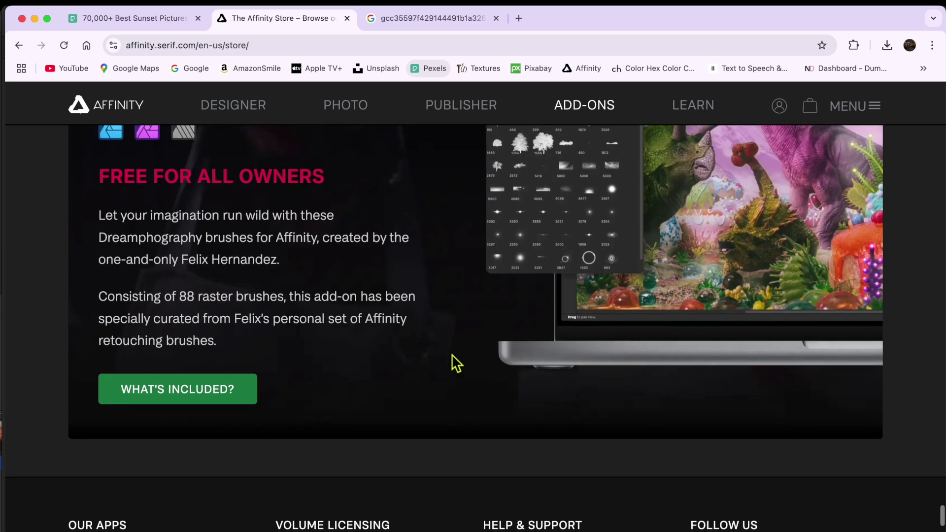
pyautogui.scroll(2, 456, 364)
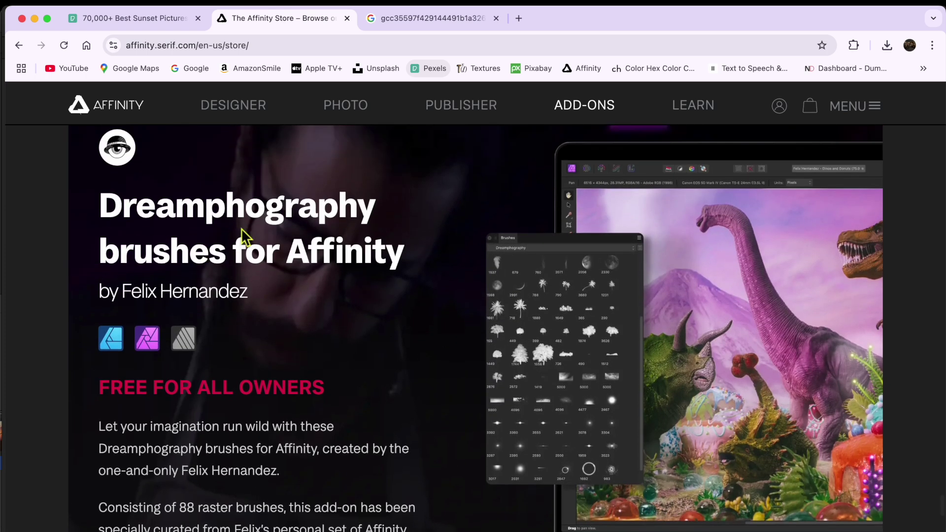
pyautogui.scroll(-5, 244, 274)
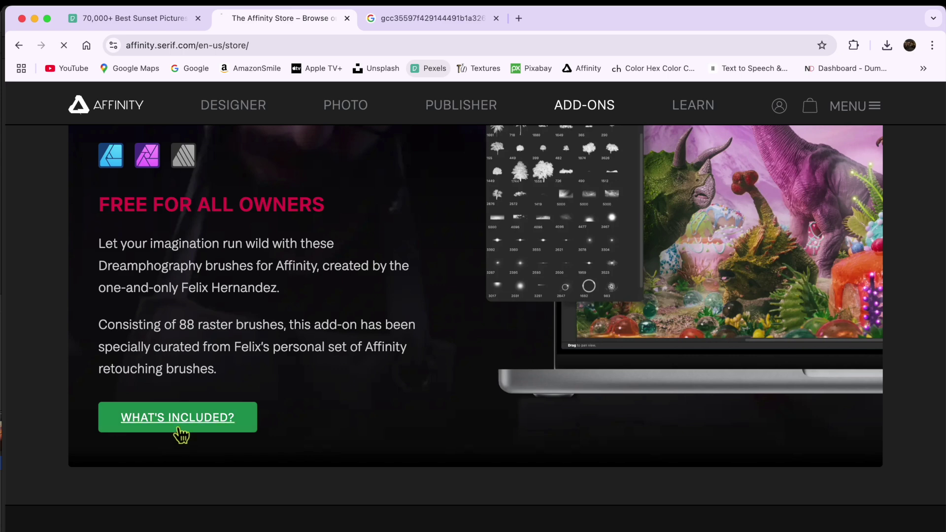
# Open the Dreamphography brushes details page and claim the free 88-brush pack.
pyautogui.click(176, 427)
pyautogui.scroll(-5, 492, 346)
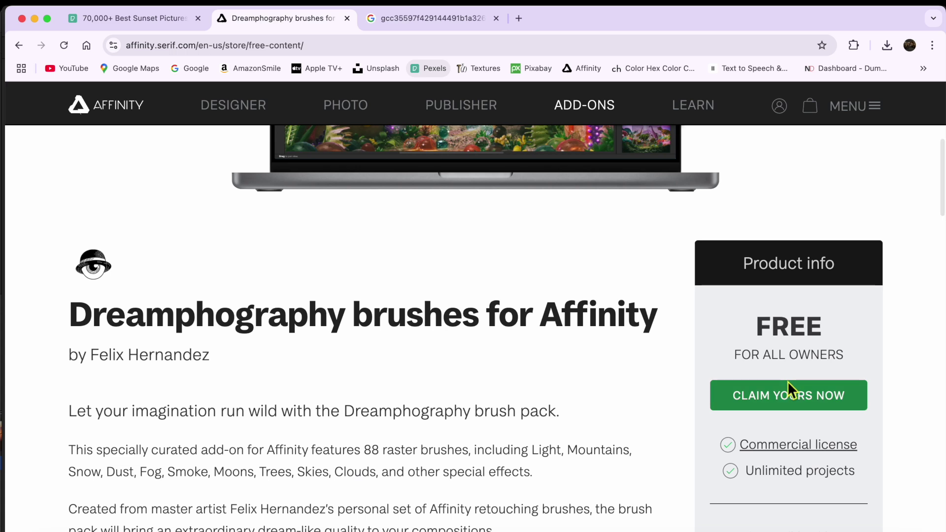
pyautogui.click(784, 396)
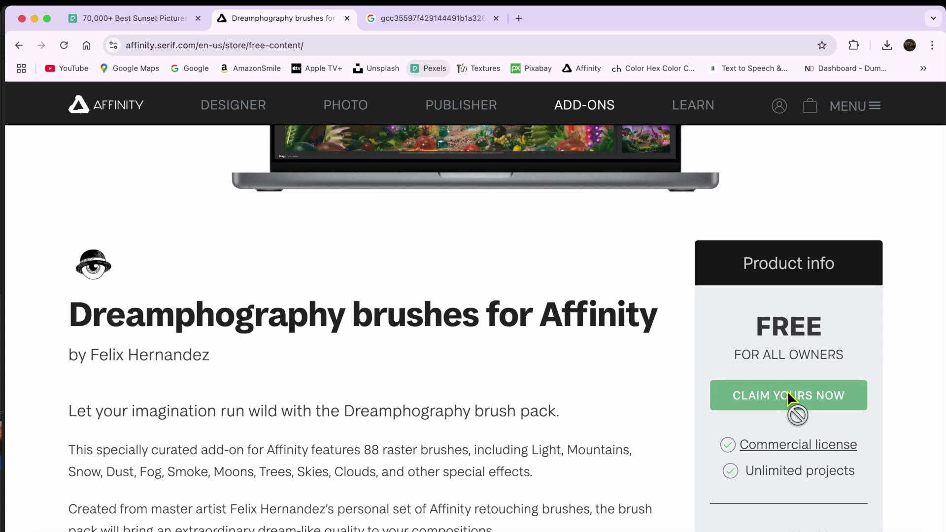